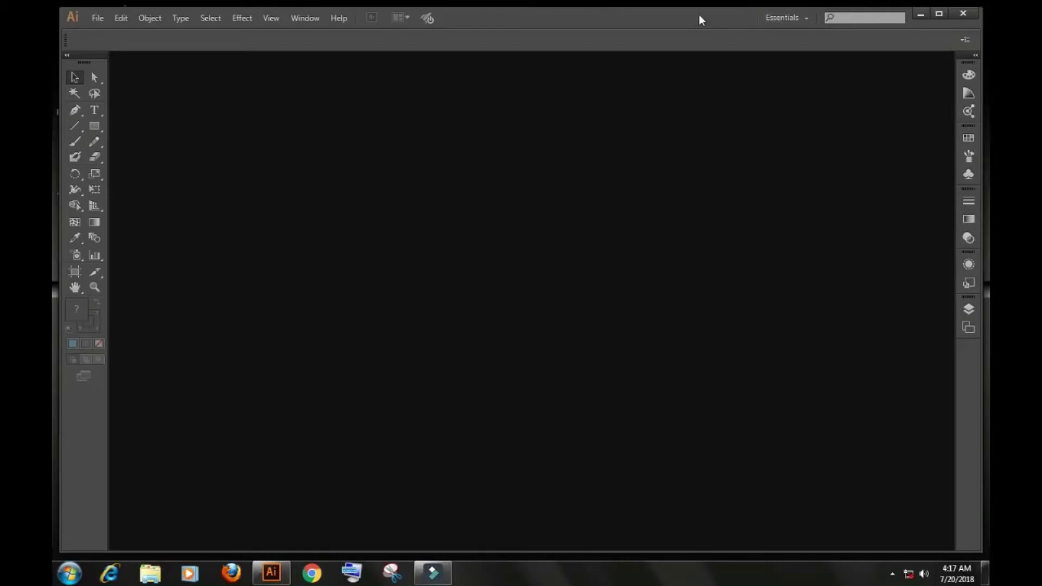
Step: Create a new one-artboard Letter document in landscape orientation, 792 by 612 pt, in CMYK
{"action": "double_click", "coordinate": [699, 19]}
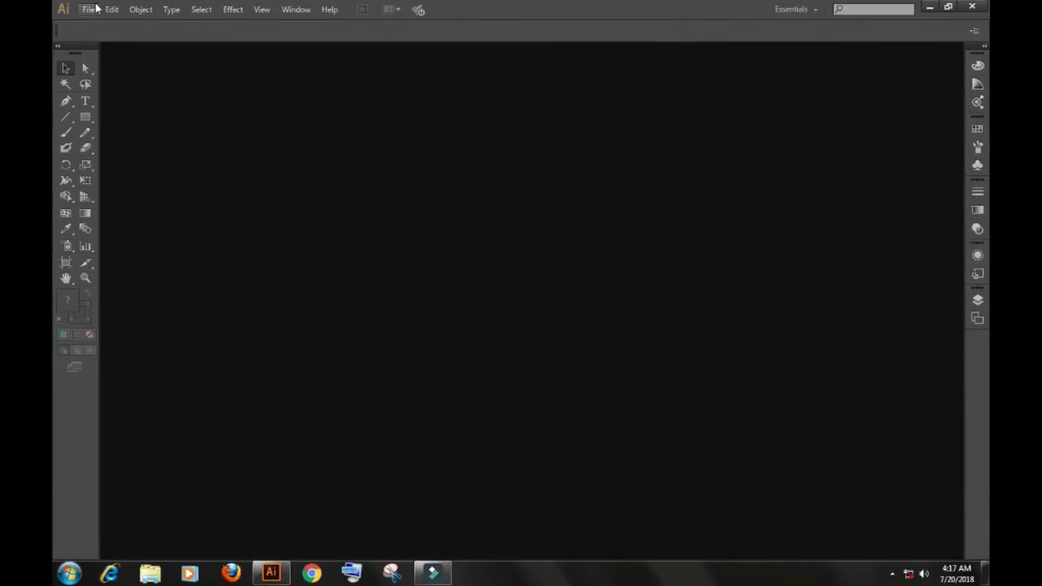
{"action": "left_click", "coordinate": [88, 9]}
{"action": "left_click", "coordinate": [140, 25]}
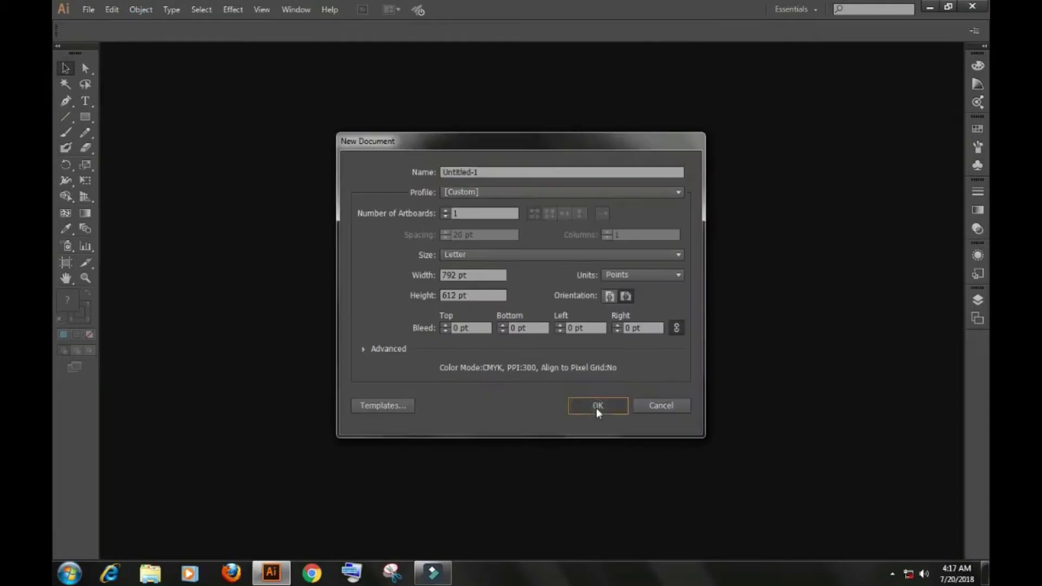
{"action": "left_click", "coordinate": [598, 406]}
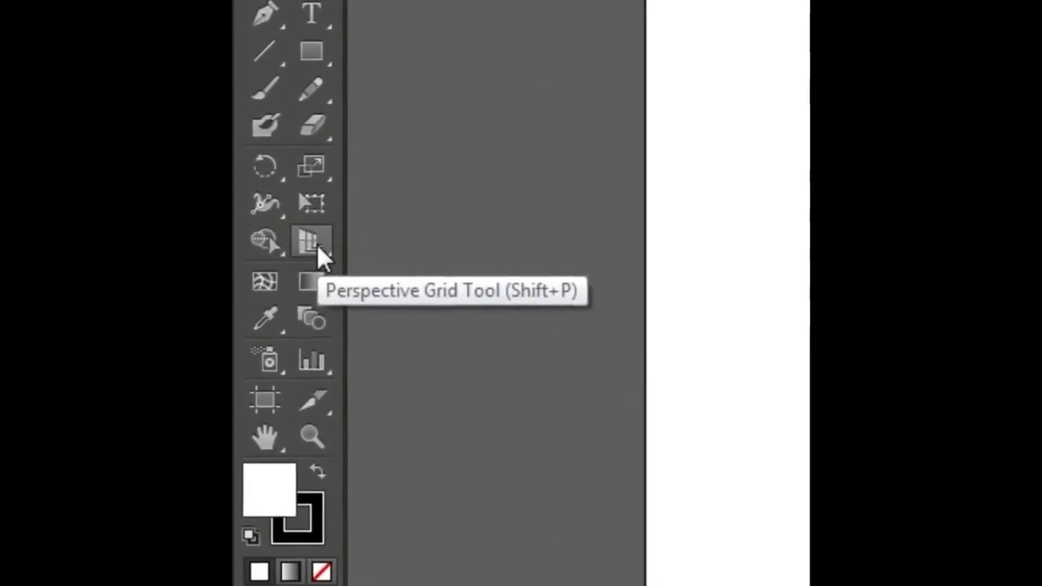
Step: Show the two-point perspective grid and draw a left wall rectangle about 673 by 420 pt from the corner line to the grid's outer edge
{"action": "left_click", "coordinate": [308, 246]}
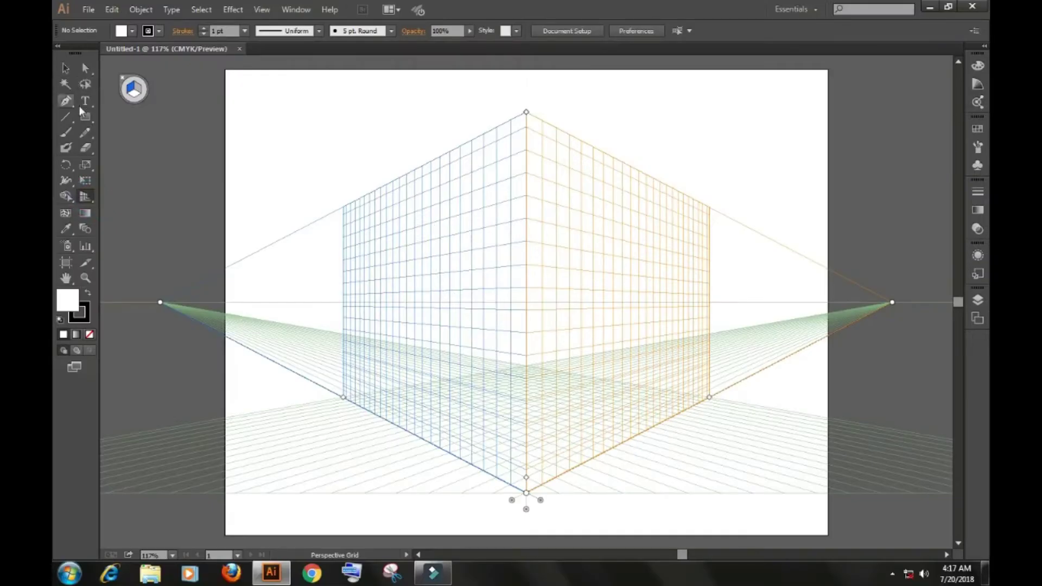
{"action": "left_click", "coordinate": [85, 116]}
{"action": "left_click_drag", "start_coordinate": [513, 238], "coordinate": [448, 413]}
{"action": "key", "text": "ctrl+z"}
{"action": "mouse_move", "coordinate": [525, 174]}
{"action": "left_mouse_down"}
{"action": "mouse_move", "coordinate": [505, 308]}
{"action": "mouse_move", "coordinate": [342, 415]}
{"action": "mouse_move", "coordinate": [344, 398]}
{"action": "left_mouse_up"}
Step: Remove the left wall's outline and fill the wall with a medium-dark teal
{"action": "left_click", "coordinate": [65, 68]}
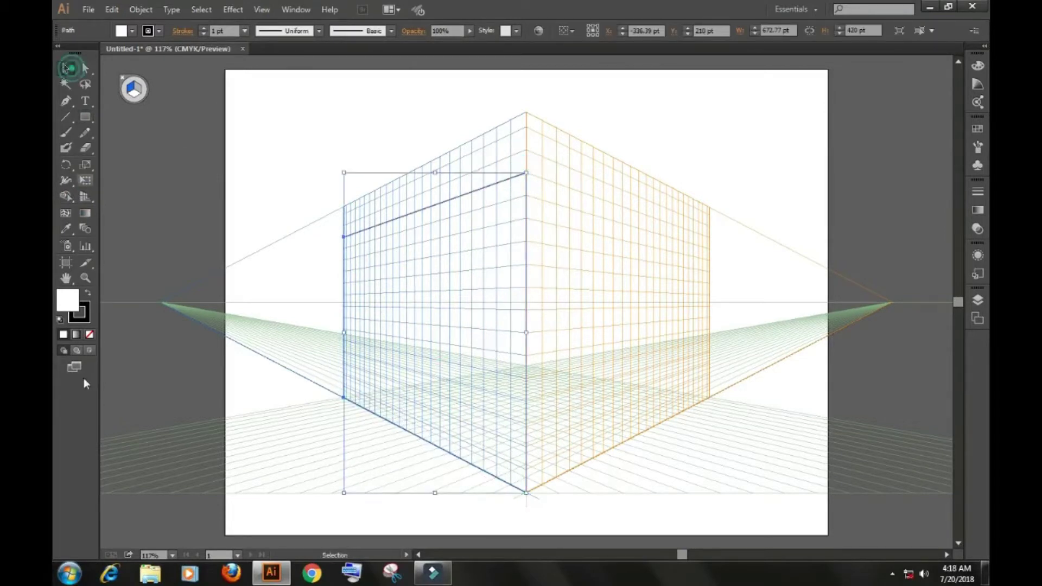
{"action": "left_click", "coordinate": [86, 317]}
{"action": "left_click", "coordinate": [89, 335]}
{"action": "double_click", "coordinate": [67, 300]}
{"action": "left_click", "coordinate": [534, 279]}
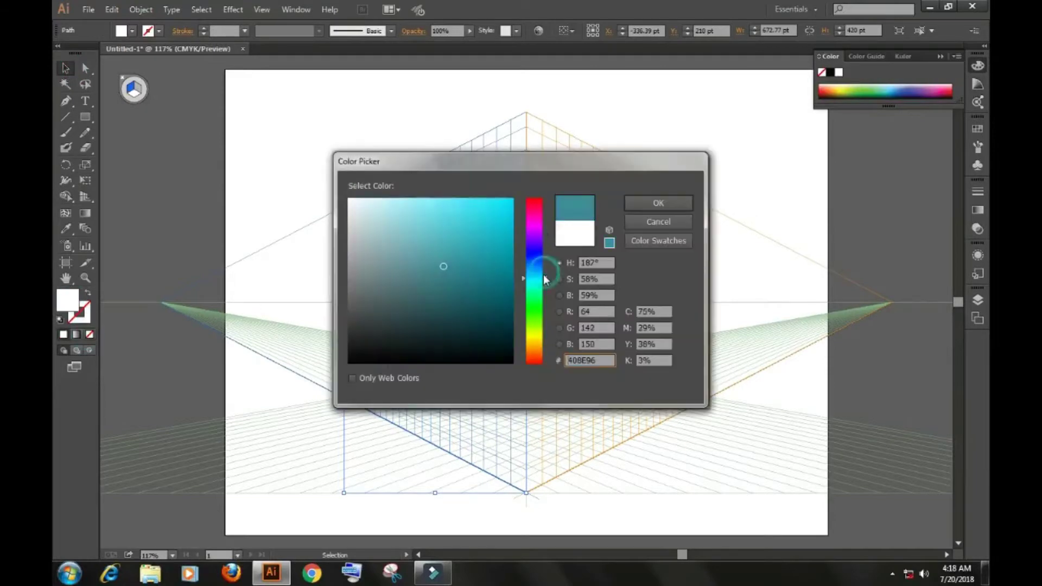
{"action": "mouse_move", "coordinate": [503, 243]}
{"action": "left_mouse_down"}
{"action": "mouse_move", "coordinate": [482, 278]}
{"action": "mouse_move", "coordinate": [463, 262]}
{"action": "mouse_move", "coordinate": [475, 274]}
{"action": "left_mouse_up"}
{"action": "left_click", "coordinate": [688, 208]}
{"action": "left_click", "coordinate": [277, 190]}
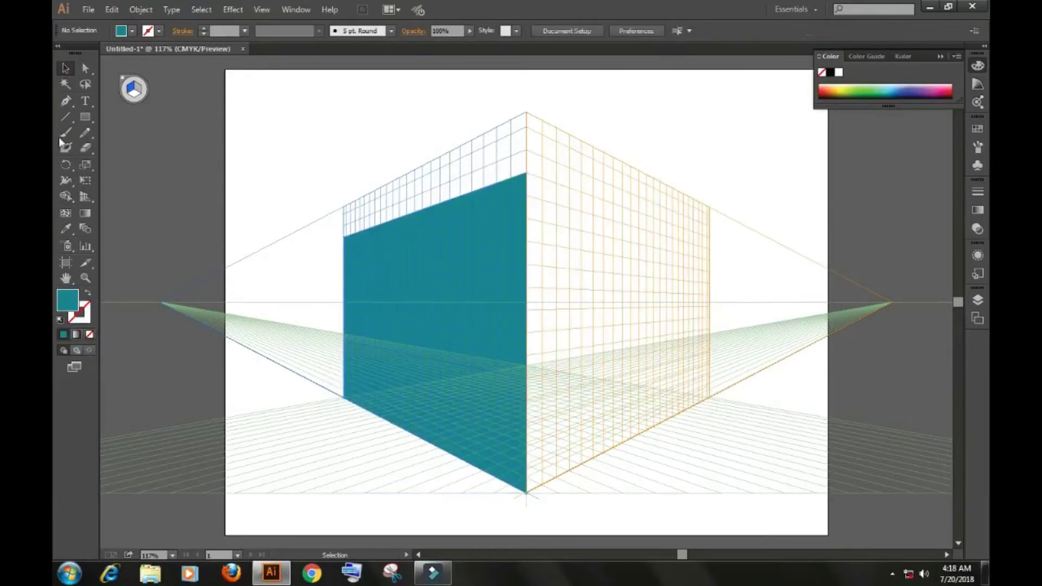
Step: Draw a matching wall about 690 by 420 pt on the right grid plane and fill it with a lighter cyan
{"action": "key", "text": "3"}
{"action": "left_click_drag", "start_coordinate": [527, 173], "coordinate": [712, 398]}
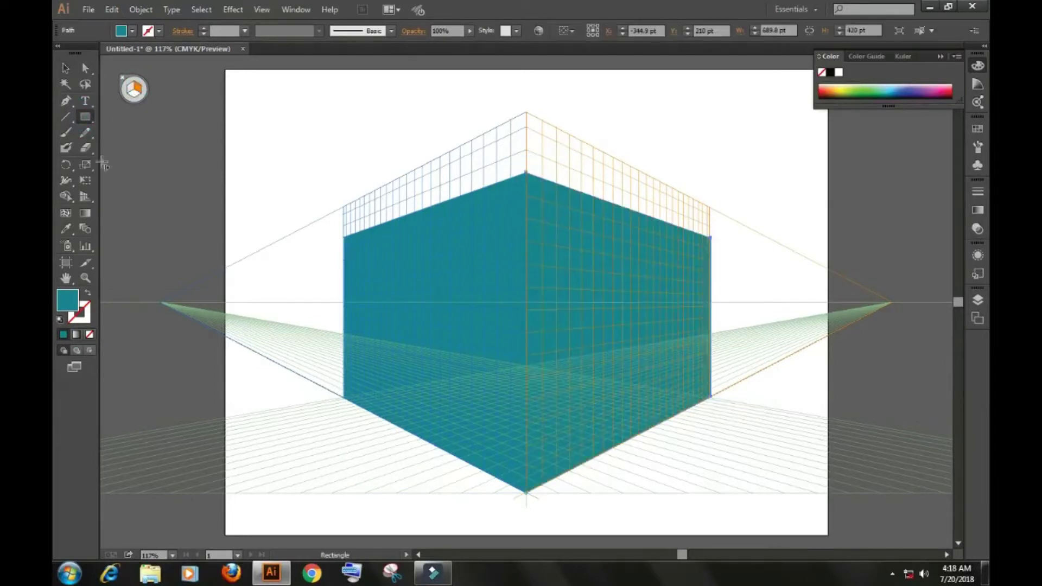
{"action": "double_click", "coordinate": [67, 300]}
{"action": "left_click_drag", "start_coordinate": [490, 239], "coordinate": [480, 221]}
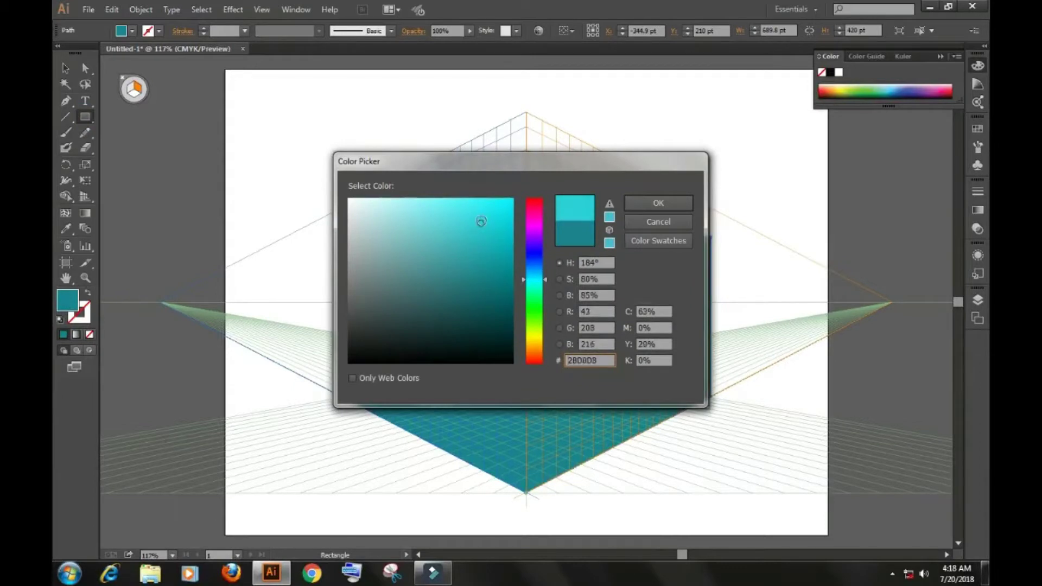
{"action": "left_click", "coordinate": [652, 207]}
{"action": "left_click", "coordinate": [66, 69]}
{"action": "left_click", "coordinate": [179, 130]}
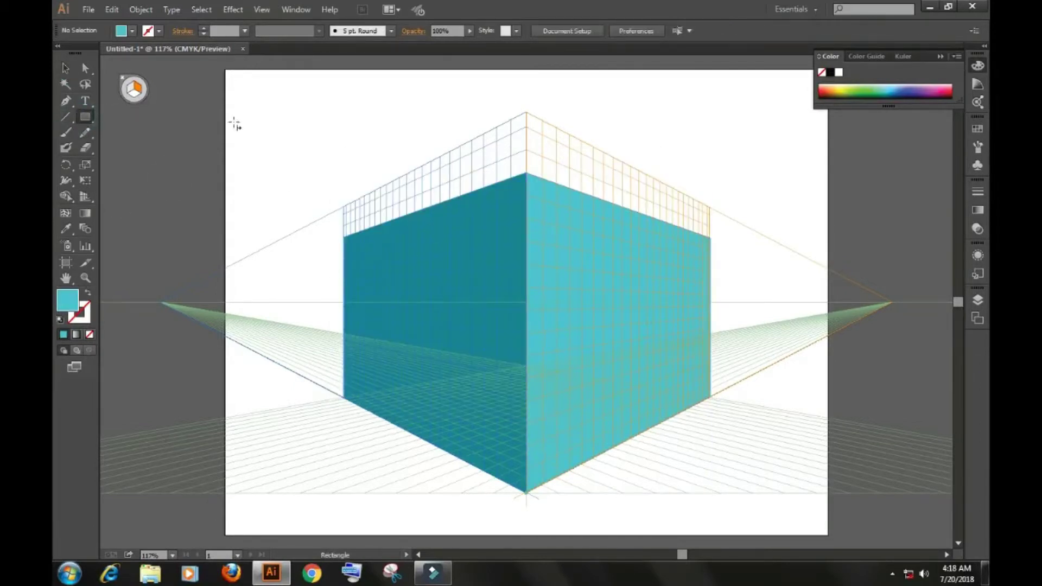
Step: Draw a 150 by 240 pt door rectangle standing on the ground line of the right wall
{"action": "left_click_drag", "start_coordinate": [555, 414], "coordinate": [451, 387]}
{"action": "key", "text": "ctrl+plus"}
{"action": "key", "text": "ctrl+plus"}
{"action": "key", "text": "ctrl+plus"}
{"action": "left_click_drag", "start_coordinate": [479, 482], "coordinate": [413, 313]}
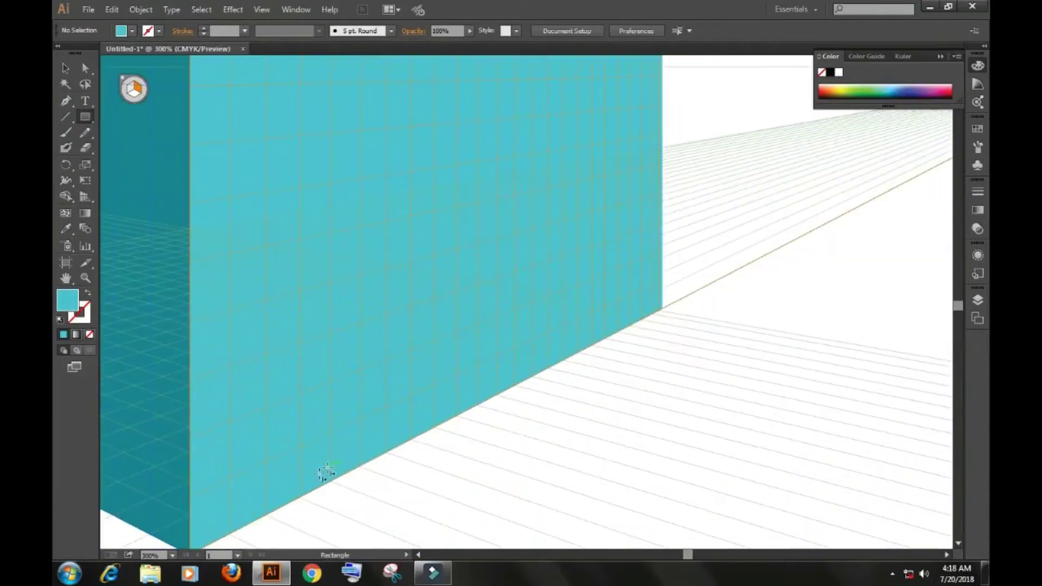
{"action": "left_click_drag", "start_coordinate": [398, 431], "coordinate": [460, 347]}
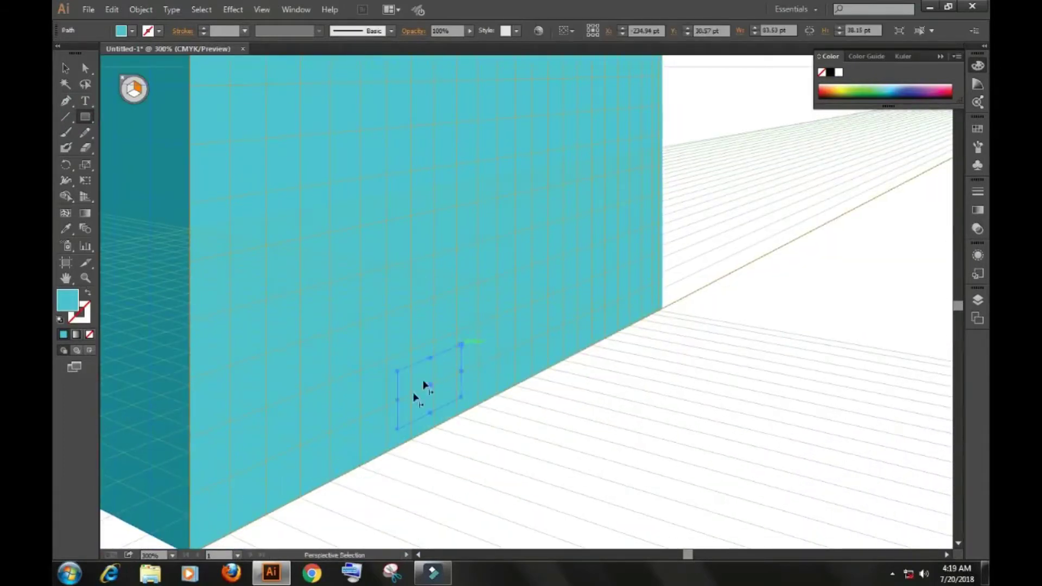
{"action": "key", "text": "ctrl+z"}
{"action": "mouse_move", "coordinate": [362, 464]}
{"action": "left_mouse_down"}
{"action": "mouse_move", "coordinate": [477, 218]}
{"action": "mouse_move", "coordinate": [476, 82]}
{"action": "left_mouse_up"}
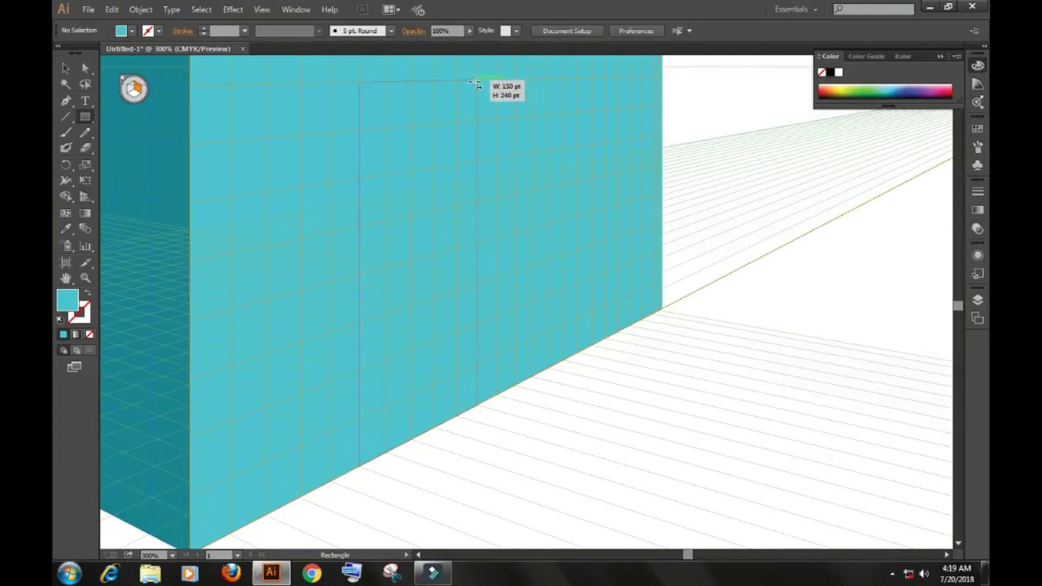
Step: Fill the right wall's door with a very dark teal
{"action": "left_click_drag", "start_coordinate": [466, 132], "coordinate": [522, 315]}
{"action": "double_click", "coordinate": [68, 299]}
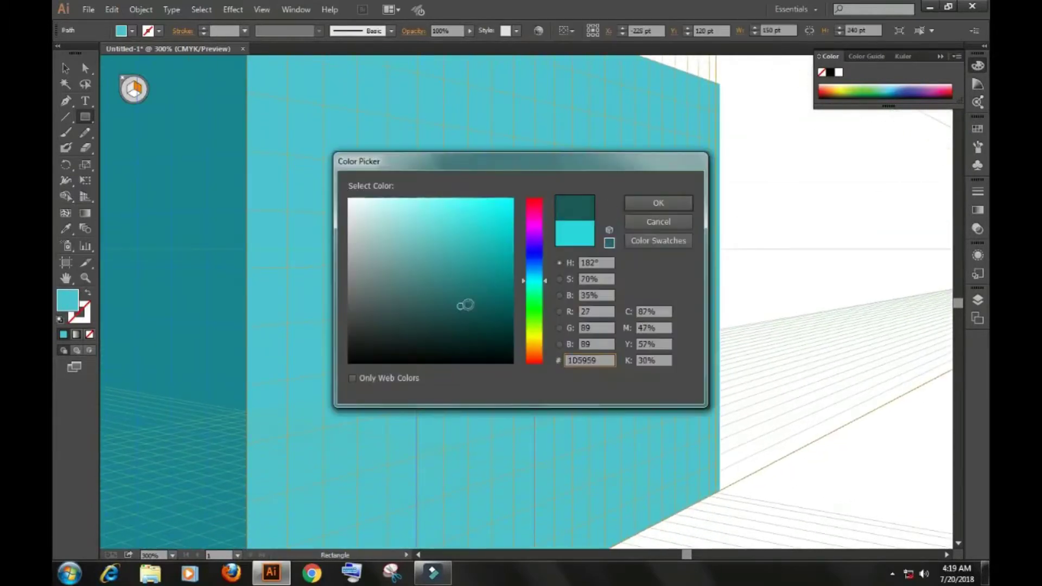
{"action": "left_click", "coordinate": [660, 198]}
{"action": "left_click_drag", "start_coordinate": [461, 363], "coordinate": [724, 186]}
{"action": "key", "text": "ctrl+minus"}
{"action": "left_click_drag", "start_coordinate": [544, 260], "coordinate": [574, 274]}
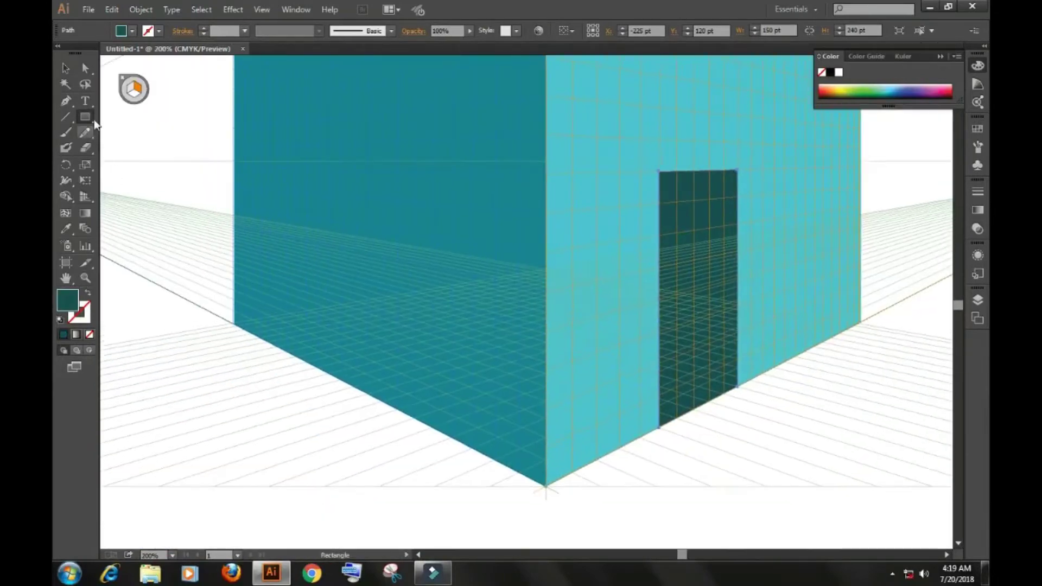
Step: Activate the left grid plane and draw a dark door about 143 by 180 pt on the left wall's ground line
{"action": "key", "text": "ctrl+shift+a"}
{"action": "left_click", "coordinate": [130, 89]}
{"action": "key", "text": "ctrl+plus"}
{"action": "key", "text": "ctrl+plus"}
{"action": "left_click_drag", "start_coordinate": [501, 459], "coordinate": [564, 332]}
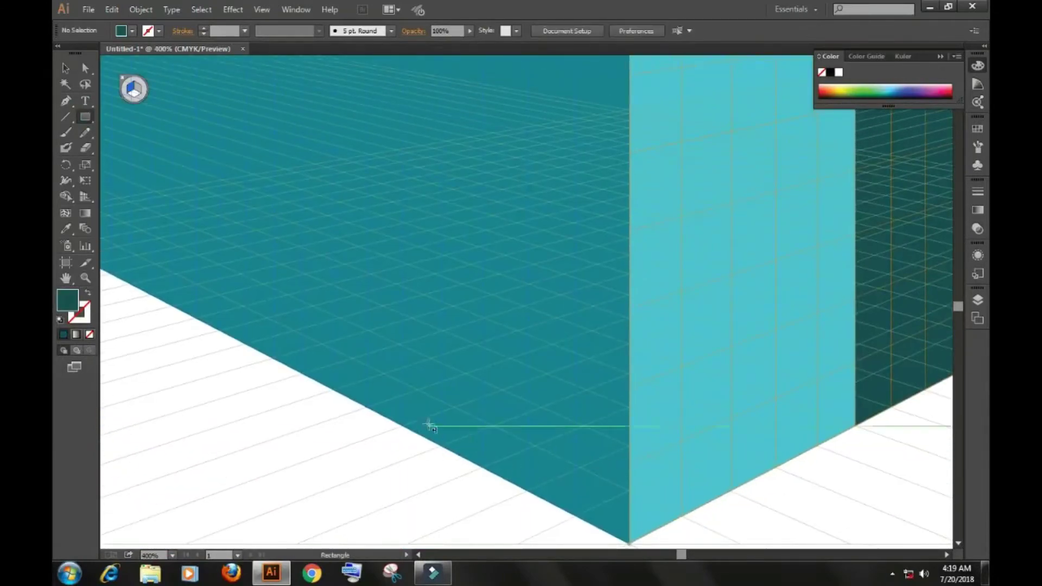
{"action": "left_click_drag", "start_coordinate": [387, 286], "coordinate": [253, 210]}
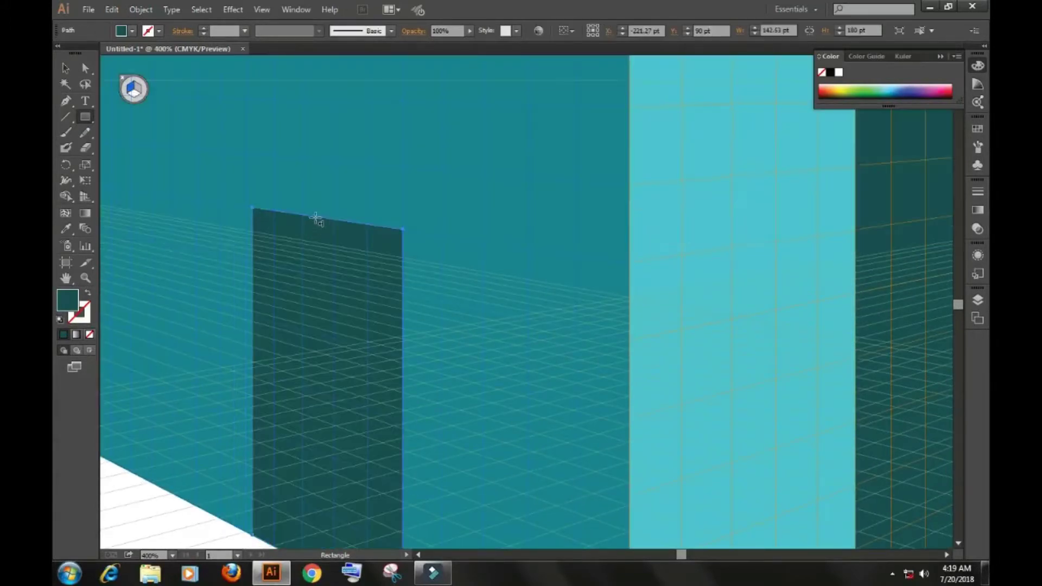
Step: Stretch the left door upward in perspective to a height of 240 pt
{"action": "left_click_drag", "start_coordinate": [89, 195], "coordinate": [162, 211]}
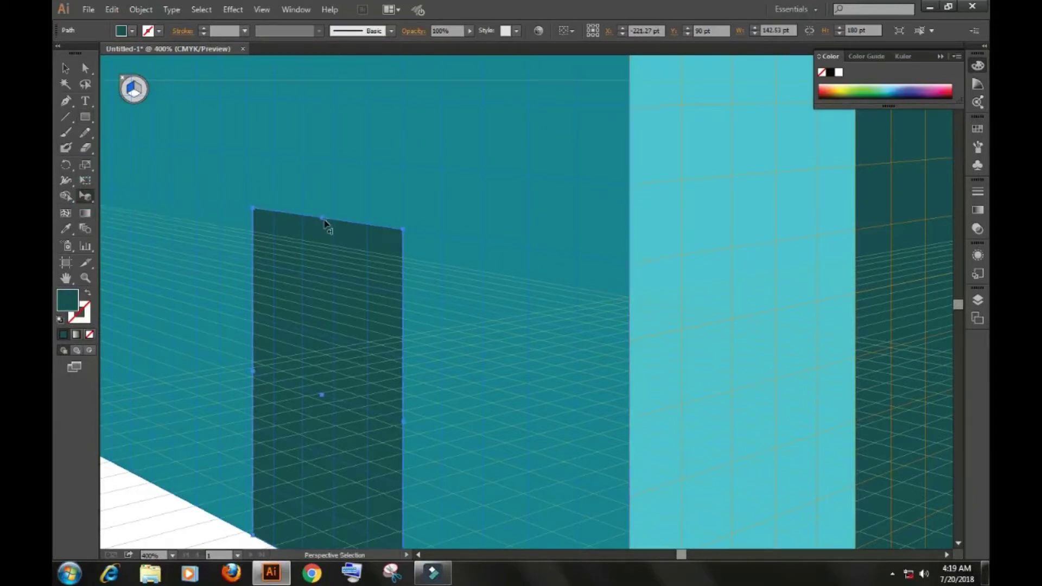
{"action": "left_click_drag", "start_coordinate": [326, 219], "coordinate": [331, 108]}
{"action": "key", "text": "ctrl+minus"}
{"action": "key", "text": "ctrl+minus"}
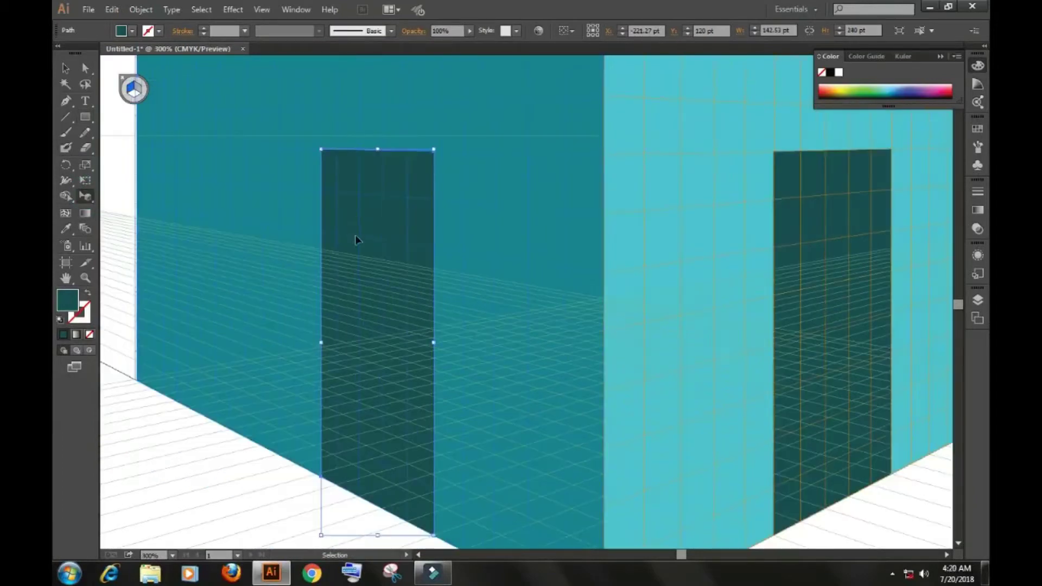
{"action": "left_click_drag", "start_coordinate": [306, 370], "coordinate": [284, 363]}
{"action": "left_click", "coordinate": [315, 442]}
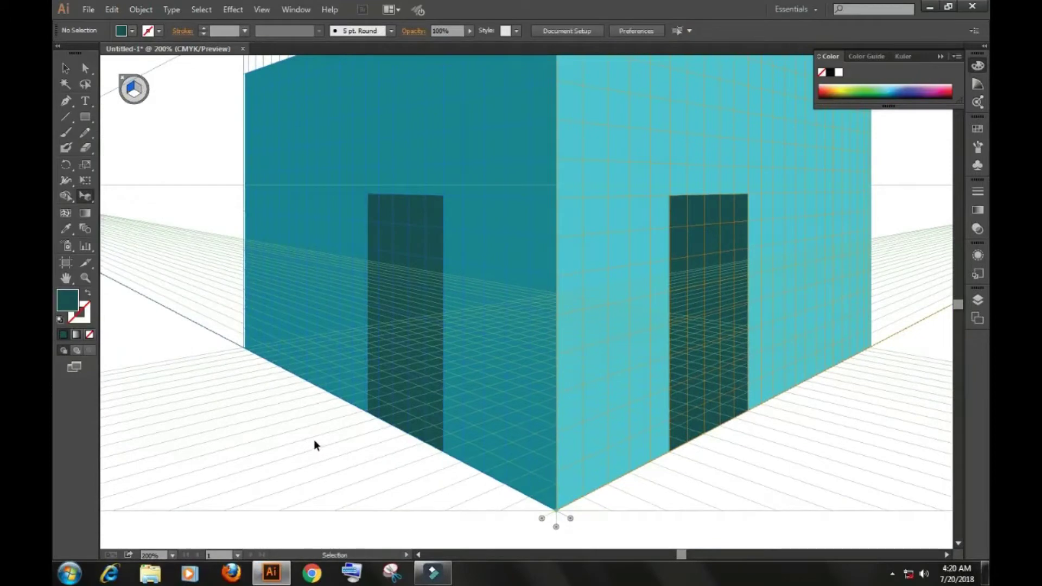
Step: Widen the left door slightly by moving its far edge outward in perspective
{"action": "scroll", "coordinate": [356, 323], "scroll_direction": "up", "scroll_amount": 3}
{"action": "left_click", "coordinate": [394, 276]}
{"action": "left_click_drag", "start_coordinate": [395, 262], "coordinate": [383, 263]}
{"action": "left_click", "coordinate": [180, 503]}
Step: Draw a 60 by 60 pt battlement block on top of the left wall at the corner and match its fill to that wall
{"action": "key", "text": "ctrl+minus"}
{"action": "key", "text": "ctrl+minus"}
{"action": "key", "text": "ctrl+minus"}
{"action": "left_click_drag", "start_coordinate": [473, 439], "coordinate": [407, 440]}
{"action": "key", "text": "ctrl+minus"}
{"action": "left_click_drag", "start_coordinate": [357, 331], "coordinate": [356, 351]}
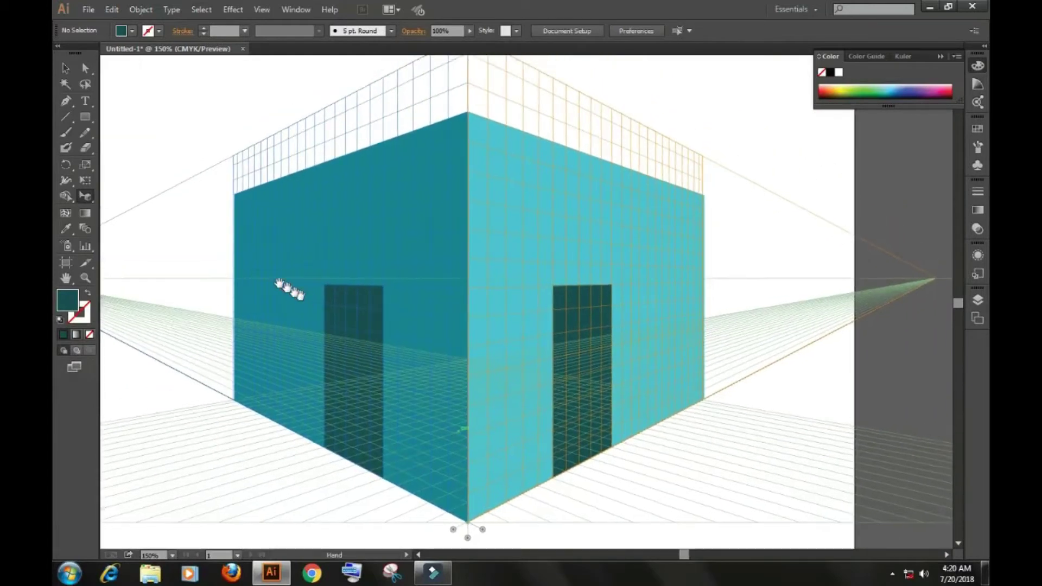
{"action": "left_click_drag", "start_coordinate": [336, 219], "coordinate": [329, 246]}
{"action": "left_click", "coordinate": [86, 119]}
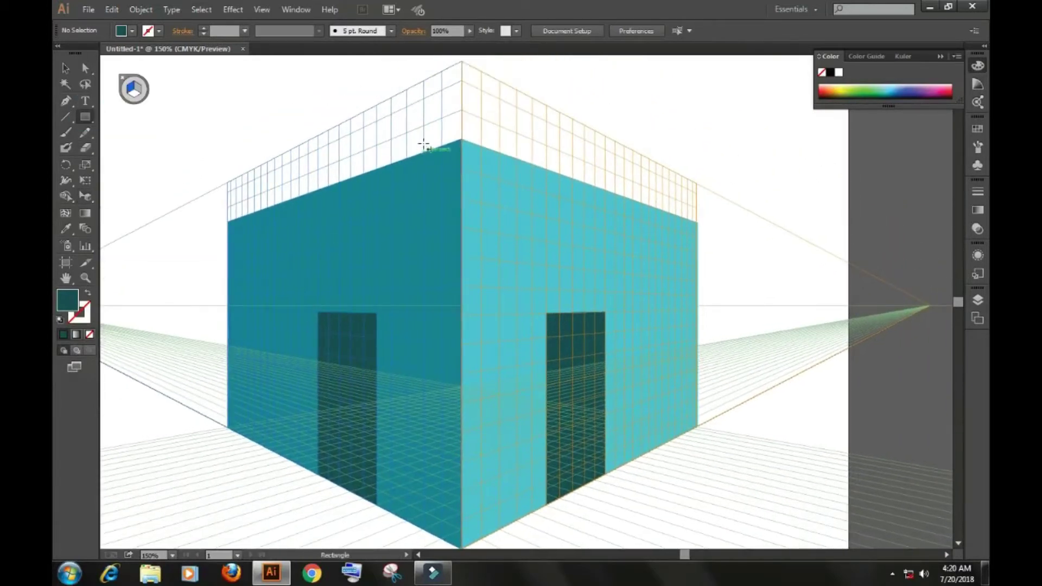
{"action": "mouse_move", "coordinate": [423, 151]}
{"action": "left_mouse_down"}
{"action": "mouse_move", "coordinate": [472, 88]}
{"action": "mouse_move", "coordinate": [462, 82]}
{"action": "left_mouse_up"}
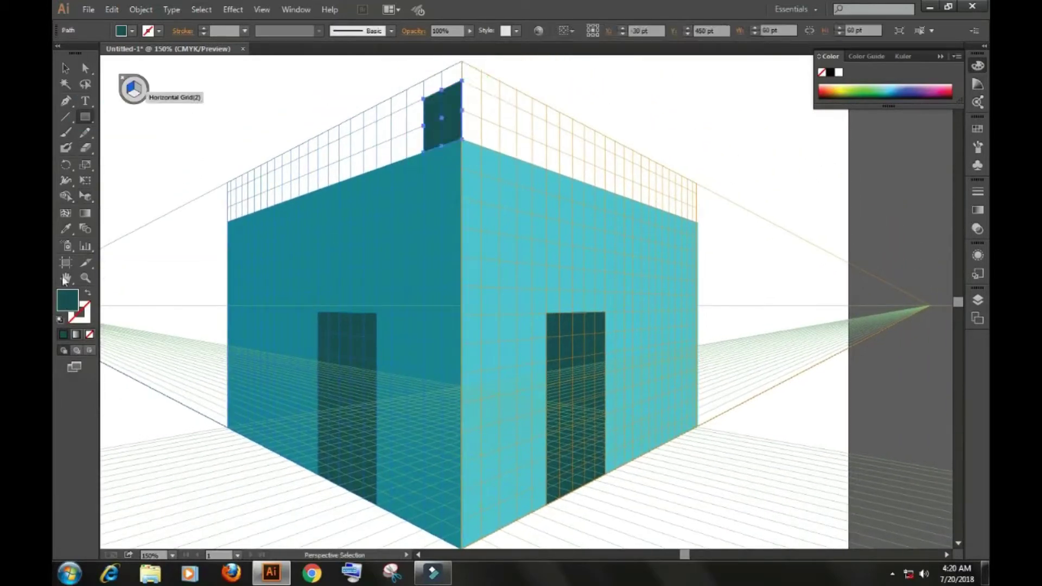
{"action": "left_click", "coordinate": [425, 195]}
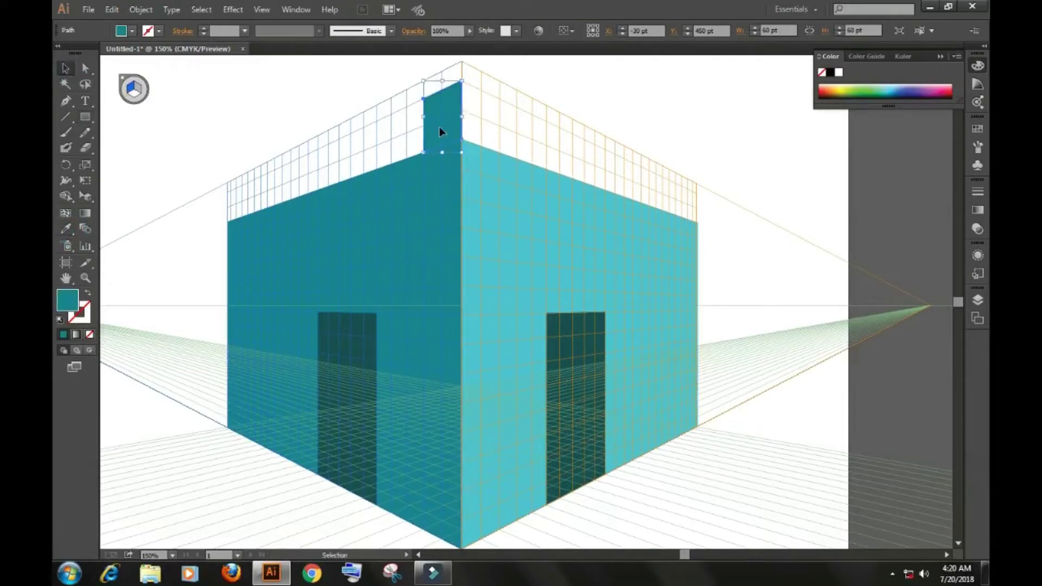
Step: Draw three more 60 by 60 pt battlement blocks along the left wall's top edge, leaving 60 pt gaps between them
{"action": "left_click_drag", "start_coordinate": [439, 127], "coordinate": [388, 145]}
{"action": "scroll", "coordinate": [385, 190], "scroll_direction": "up", "scroll_amount": 2}
{"action": "left_click_drag", "start_coordinate": [386, 198], "coordinate": [435, 383]}
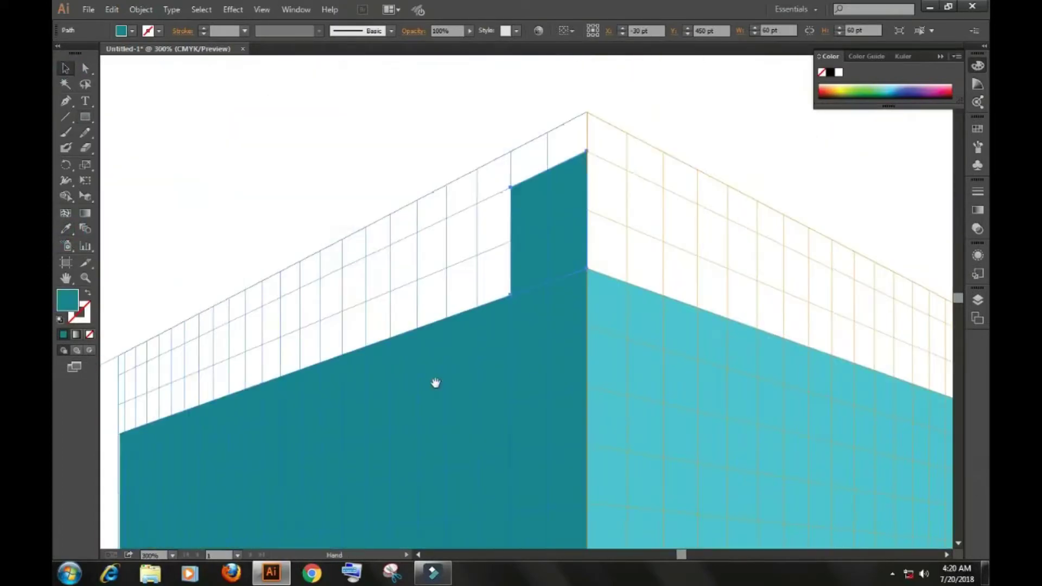
{"action": "left_click", "coordinate": [85, 117]}
{"action": "mouse_move", "coordinate": [446, 220]}
{"action": "left_mouse_down"}
{"action": "mouse_move", "coordinate": [407, 328]}
{"action": "mouse_move", "coordinate": [299, 371]}
{"action": "left_mouse_up"}
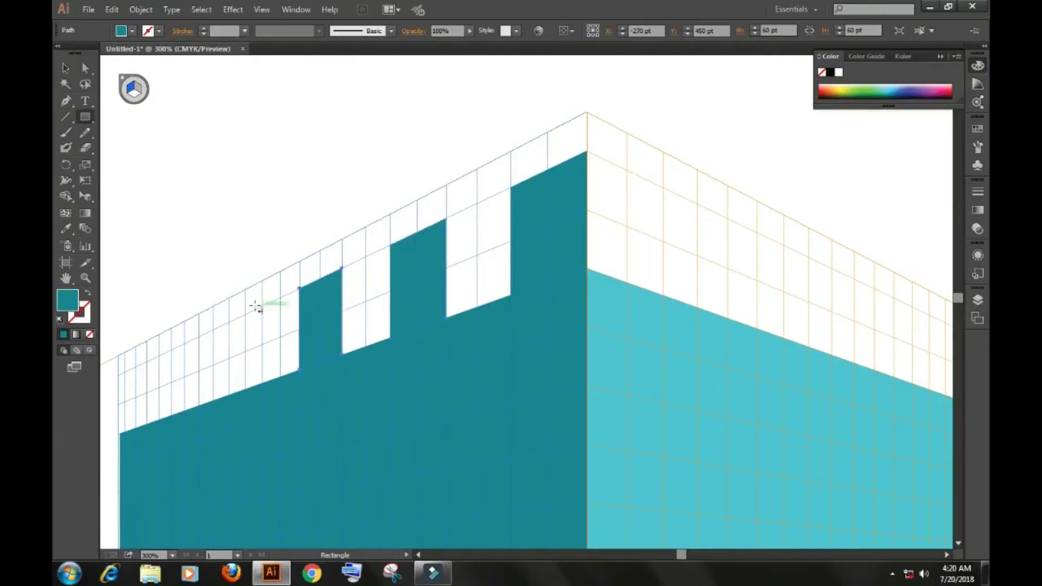
{"action": "mouse_move", "coordinate": [262, 307]}
{"action": "left_mouse_down"}
{"action": "mouse_move", "coordinate": [228, 396]}
{"action": "mouse_move", "coordinate": [392, 382]}
{"action": "left_mouse_up"}
Step: Complete the left battlement with two more 60 by 60 pt blocks toward the wall's far end
{"action": "left_click", "coordinate": [313, 320]}
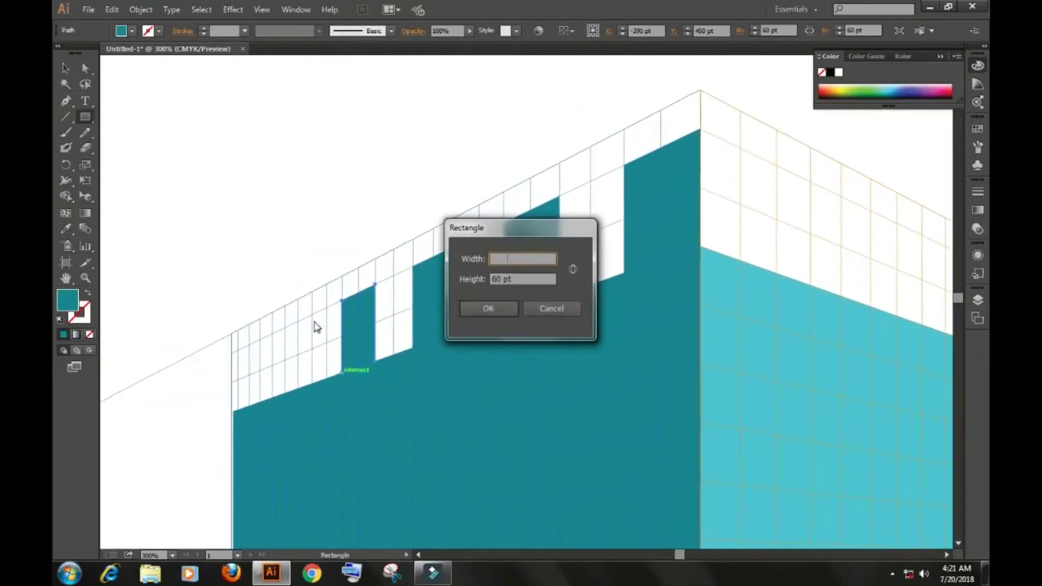
{"action": "left_click", "coordinate": [539, 308]}
{"action": "mouse_move", "coordinate": [313, 320]}
{"action": "left_mouse_down"}
{"action": "mouse_move", "coordinate": [315, 377]}
{"action": "mouse_move", "coordinate": [286, 395]}
{"action": "mouse_move", "coordinate": [298, 375]}
{"action": "mouse_move", "coordinate": [284, 391]}
{"action": "left_mouse_up"}
{"action": "key", "text": "ctrl+z"}
{"action": "left_click_drag", "start_coordinate": [260, 339], "coordinate": [239, 410]}
{"action": "left_click", "coordinate": [68, 69]}
{"action": "scroll", "coordinate": [163, 282], "scroll_direction": "down", "scroll_amount": 2}
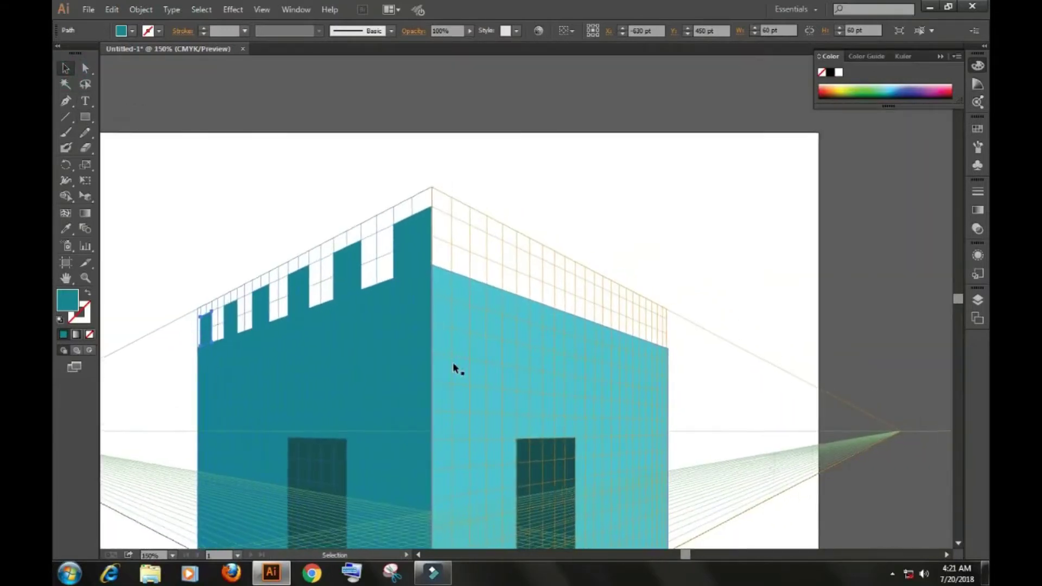
Step: Draw a 60 by 60 pt battlement block on the right grid plane at the corner and match its fill to the right wall
{"action": "scroll", "coordinate": [454, 325], "scroll_direction": "up", "scroll_amount": 2}
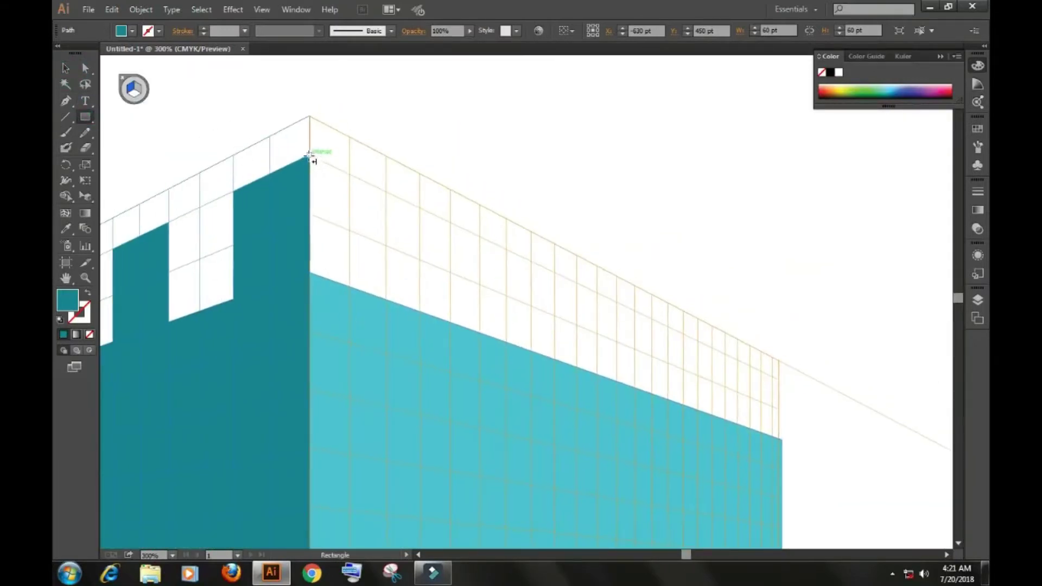
{"action": "left_click_drag", "start_coordinate": [309, 156], "coordinate": [374, 255]}
{"action": "key", "text": "ctrl+z"}
{"action": "left_click", "coordinate": [138, 88]}
{"action": "mouse_move", "coordinate": [309, 156]}
{"action": "left_mouse_down"}
{"action": "mouse_move", "coordinate": [396, 317]}
{"action": "mouse_move", "coordinate": [386, 298]}
{"action": "left_mouse_up"}
{"action": "left_click", "coordinate": [66, 231]}
{"action": "left_click", "coordinate": [348, 340]}
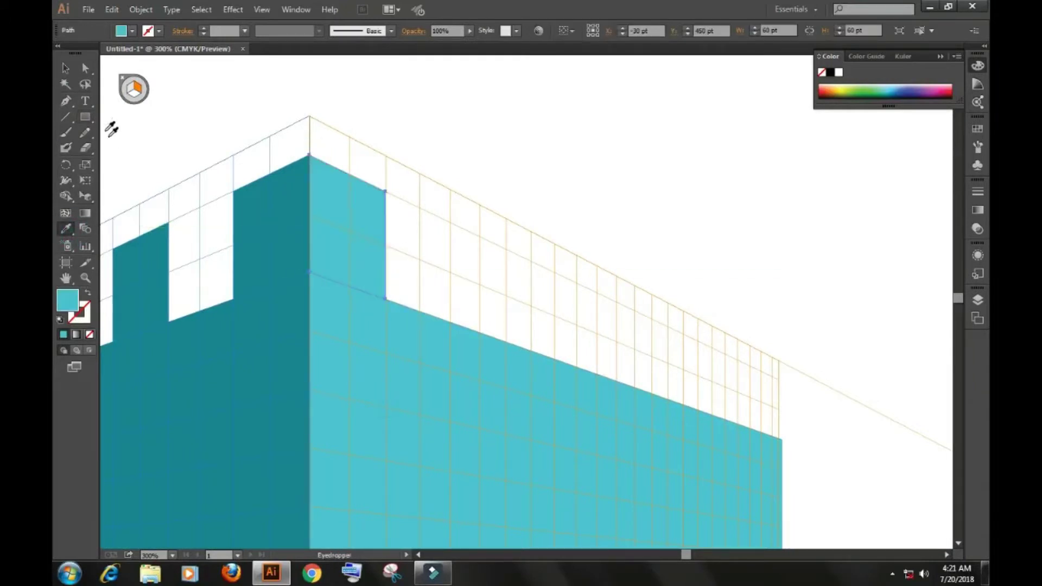
Step: Draw three more 60 by 60 pt battlement blocks along the right wall's top edge with 60 pt gaps
{"action": "left_click", "coordinate": [66, 68]}
{"action": "left_click", "coordinate": [85, 116]}
{"action": "left_click_drag", "start_coordinate": [452, 223], "coordinate": [506, 342]}
{"action": "key", "text": "space"}
{"action": "left_click_drag", "start_coordinate": [540, 316], "coordinate": [455, 299]}
{"action": "key", "text": "ctrl+plus"}
{"action": "key", "text": "space"}
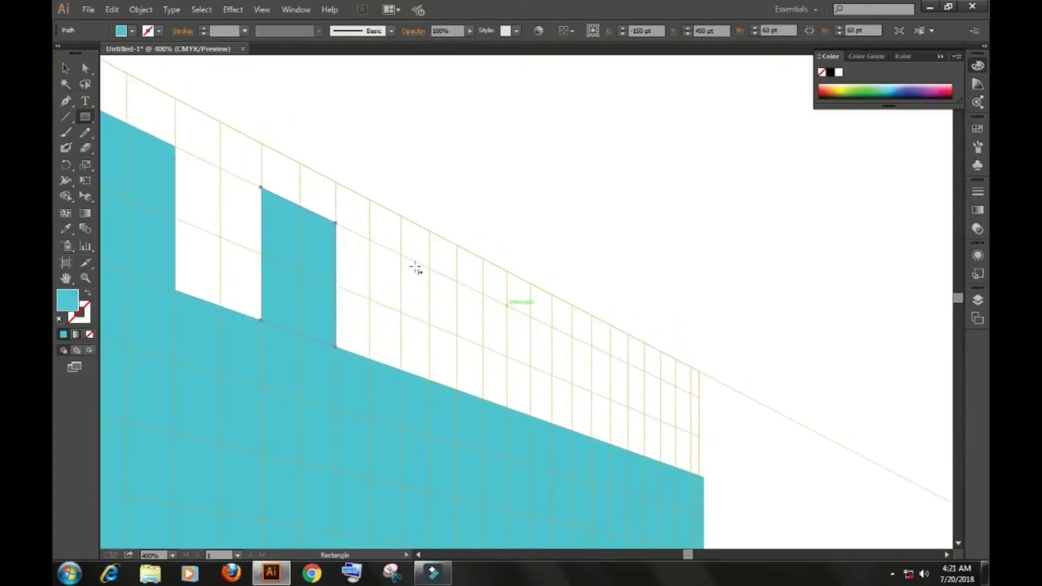
{"action": "left_click_drag", "start_coordinate": [400, 255], "coordinate": [459, 391]}
{"action": "left_click_drag", "start_coordinate": [506, 304], "coordinate": [552, 423]}
Step: Complete the right battlement with two more 60 by 60 pt blocks at the wall's far end and deselect them
{"action": "key", "text": "space"}
{"action": "left_click_drag", "start_coordinate": [563, 380], "coordinate": [482, 353]}
{"action": "left_click_drag", "start_coordinate": [510, 319], "coordinate": [545, 419]}
{"action": "left_click_drag", "start_coordinate": [578, 353], "coordinate": [610, 441]}
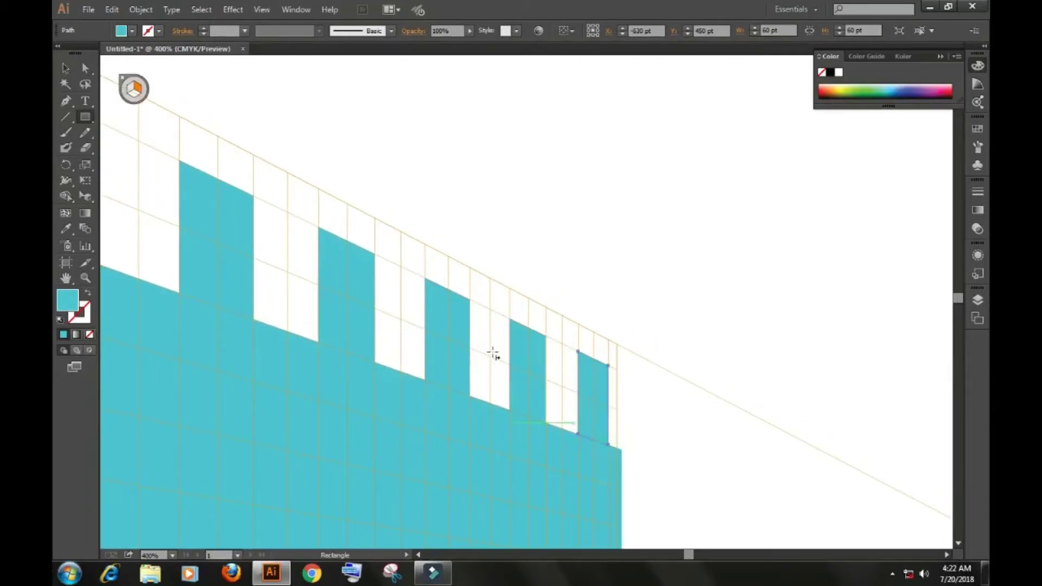
{"action": "key", "text": "ctrl+minus"}
{"action": "key", "text": "ctrl+minus"}
{"action": "key", "text": "ctrl+minus"}
{"action": "left_click", "coordinate": [110, 158]}
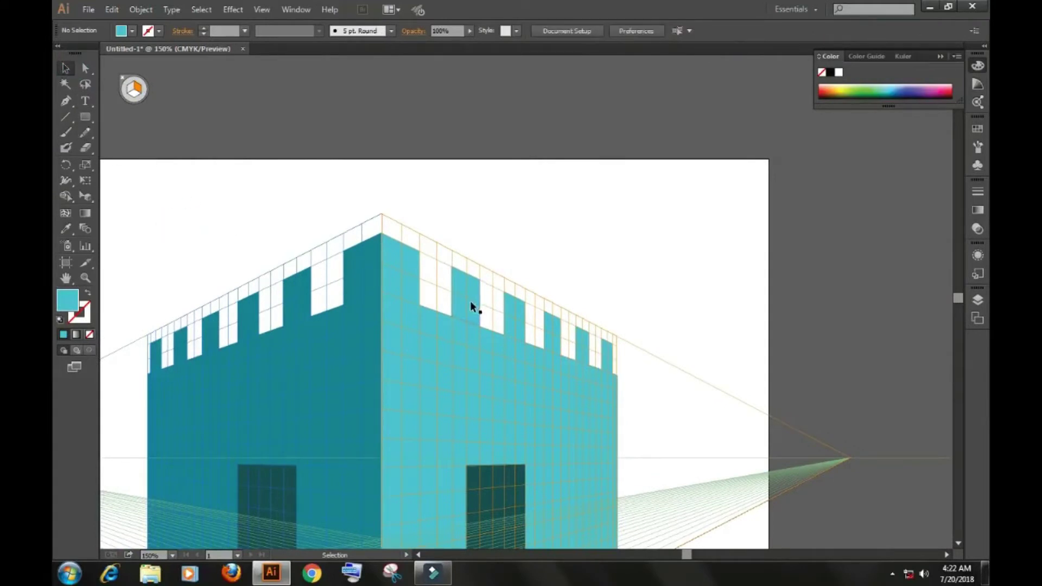
Step: Copy the five outer right battlement blocks into the gaps of the left battlement as light side faces of its blocks
{"action": "left_click_drag", "start_coordinate": [470, 301], "coordinate": [330, 304]}
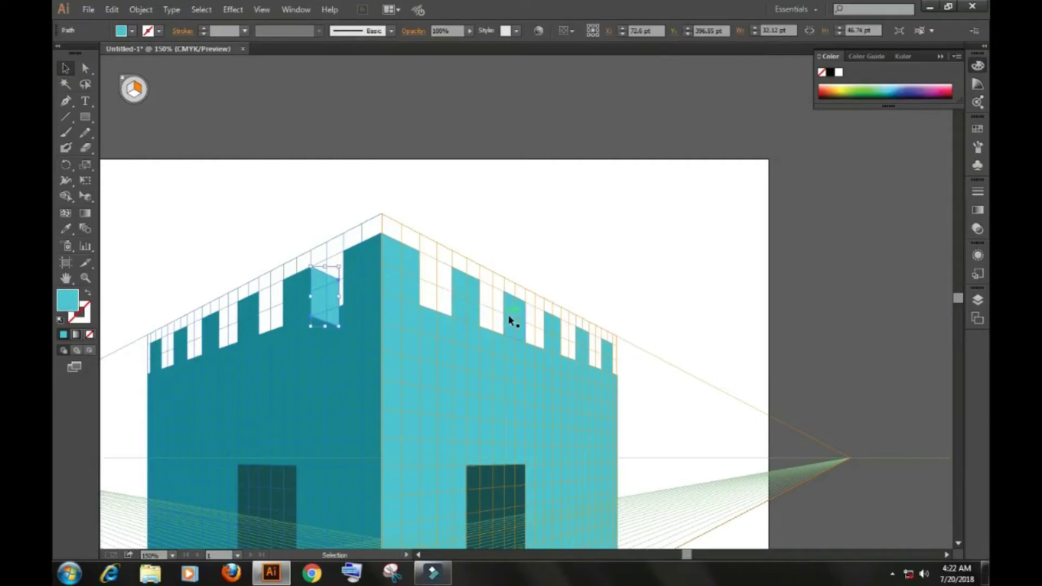
{"action": "left_click_drag", "start_coordinate": [509, 314], "coordinate": [266, 316]}
{"action": "left_click_drag", "start_coordinate": [265, 316], "coordinate": [225, 331]}
{"action": "left_click_drag", "start_coordinate": [582, 350], "coordinate": [198, 351]}
{"action": "left_click", "coordinate": [228, 368]}
{"action": "key", "text": "ctrl+z"}
{"action": "left_click_drag", "start_coordinate": [583, 347], "coordinate": [196, 339]}
{"action": "left_click_drag", "start_coordinate": [614, 358], "coordinate": [172, 361]}
{"action": "left_click", "coordinate": [161, 255]}
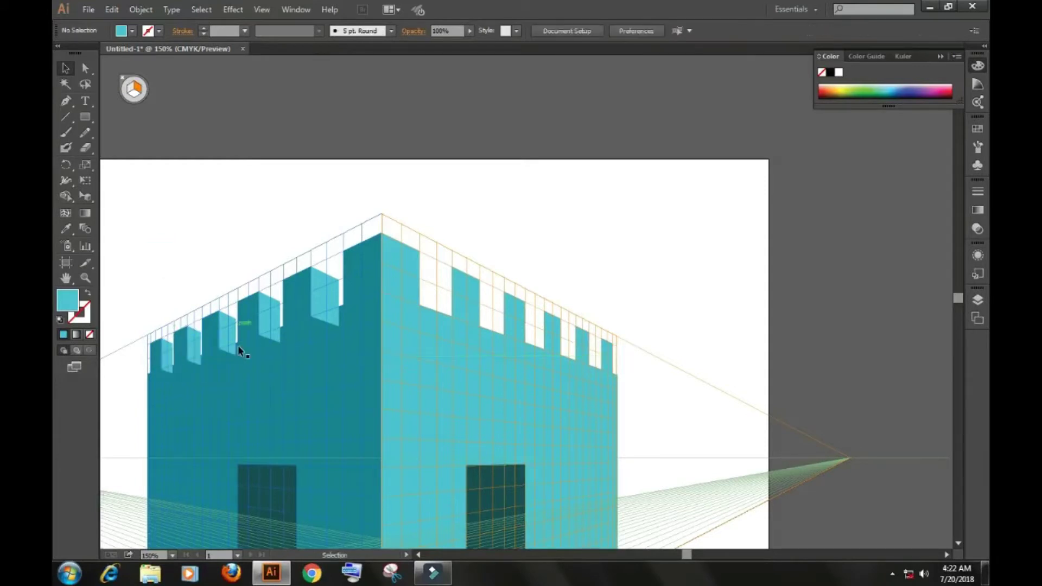
Step: Copy the five outer left battlement blocks into the gaps of the right battlement as dark side faces, and deselect them
{"action": "left_click_drag", "start_coordinate": [304, 303], "coordinate": [431, 306]}
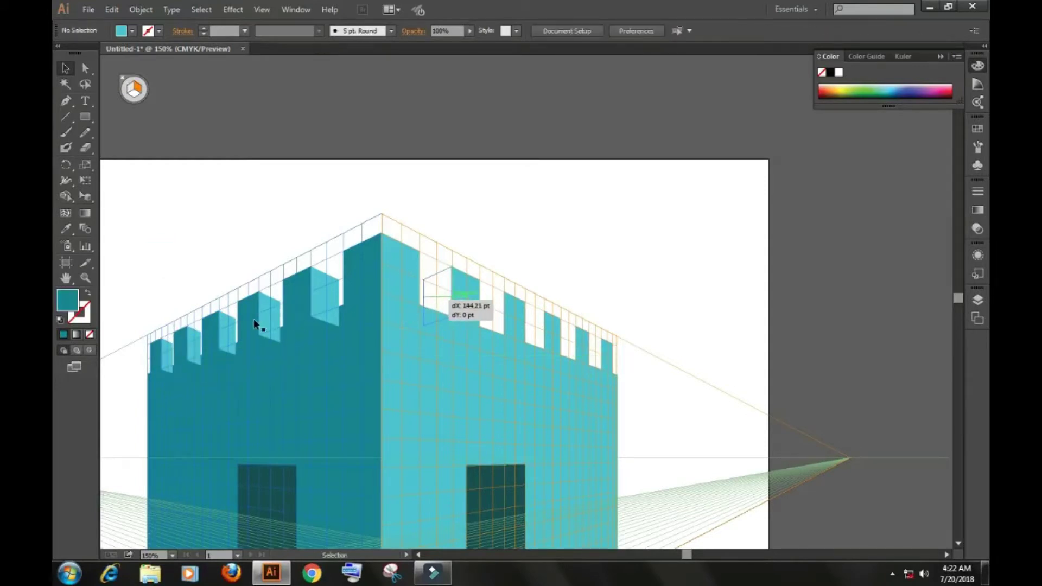
{"action": "left_click_drag", "start_coordinate": [248, 320], "coordinate": [491, 321]}
{"action": "left_click_drag", "start_coordinate": [209, 342], "coordinate": [561, 346]}
{"action": "mouse_move", "coordinate": [580, 348]}
{"action": "left_mouse_down"}
{"action": "mouse_move", "coordinate": [593, 355]}
{"action": "mouse_move", "coordinate": [587, 349]}
{"action": "left_mouse_up"}
{"action": "key", "text": "ctrl+z"}
{"action": "key", "text": "ctrl+z"}
{"action": "left_click_drag", "start_coordinate": [182, 346], "coordinate": [560, 352]}
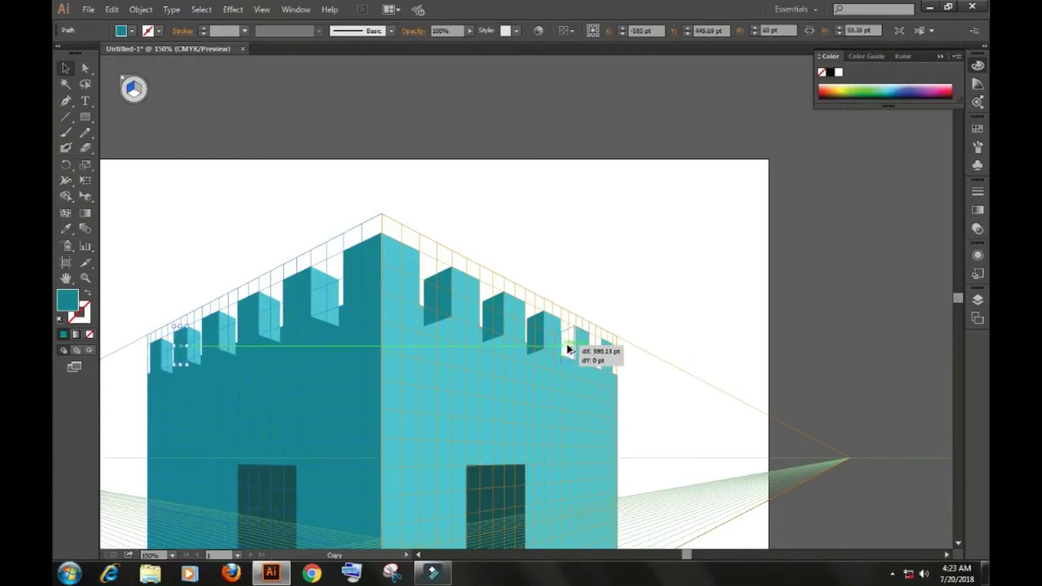
{"action": "left_click_drag", "start_coordinate": [569, 346], "coordinate": [569, 346]}
{"action": "left_click_drag", "start_coordinate": [157, 356], "coordinate": [597, 350]}
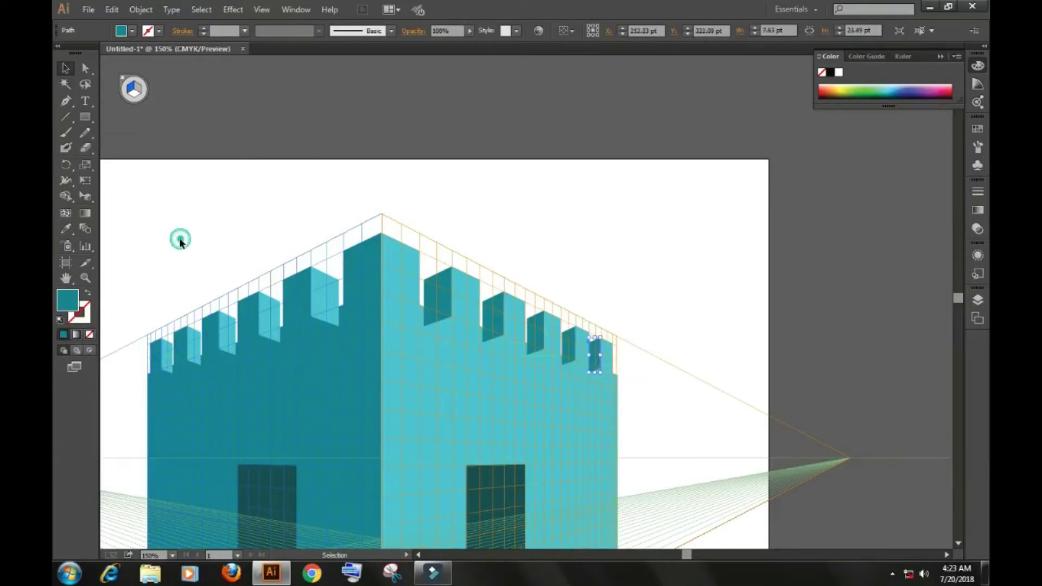
{"action": "left_click", "coordinate": [179, 238]}
Step: Bring the left wall and the right wall to the front so they cover the lower ends of the battlement side faces
{"action": "scroll", "coordinate": [190, 304], "scroll_direction": "down", "scroll_amount": 3}
{"action": "right_click", "coordinate": [208, 353]}
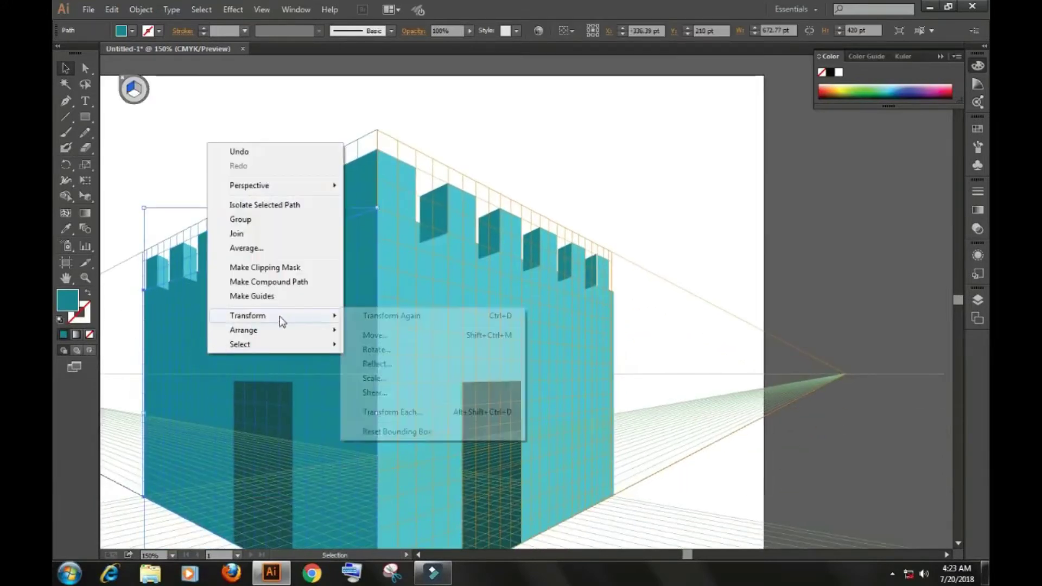
{"action": "mouse_move", "coordinate": [291, 329]}
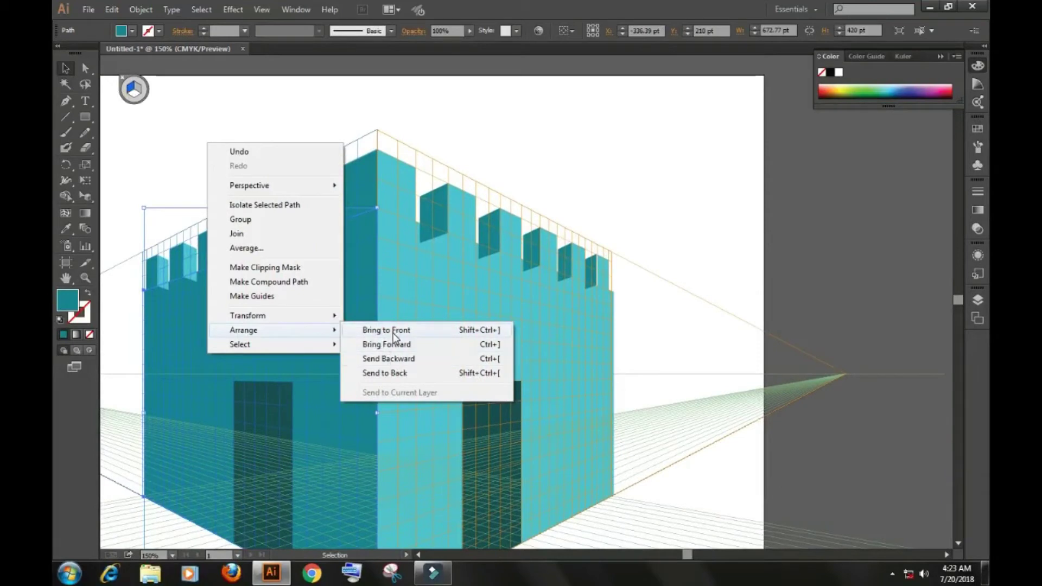
{"action": "left_click", "coordinate": [395, 332]}
{"action": "right_click", "coordinate": [461, 298]}
{"action": "mouse_move", "coordinate": [528, 484]}
{"action": "left_click", "coordinate": [646, 486]}
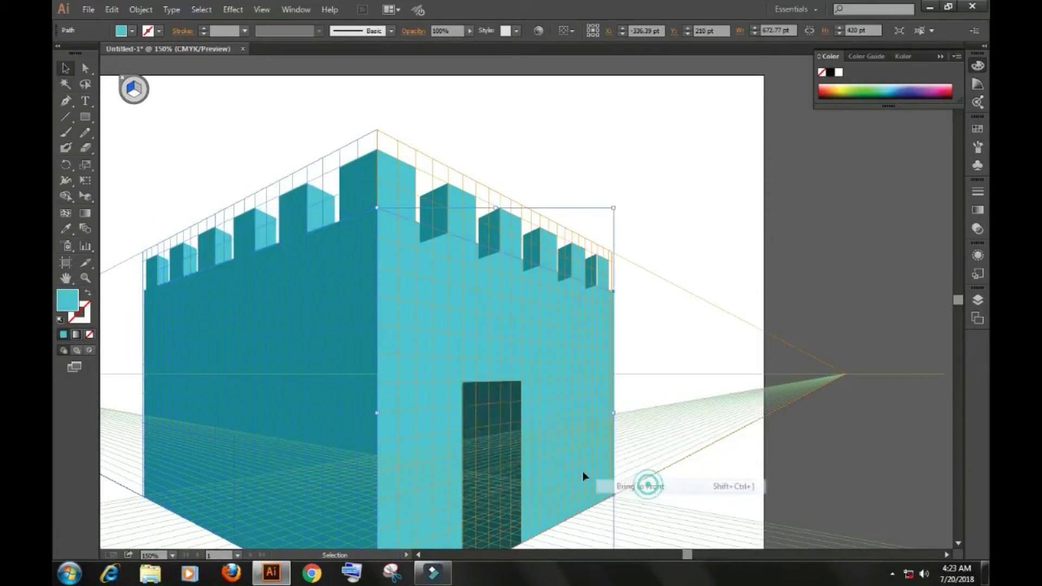
Step: Select the hidden doors in outline view, bring them to the front of the walls, and return to preview
{"action": "key", "text": "ctrl+y"}
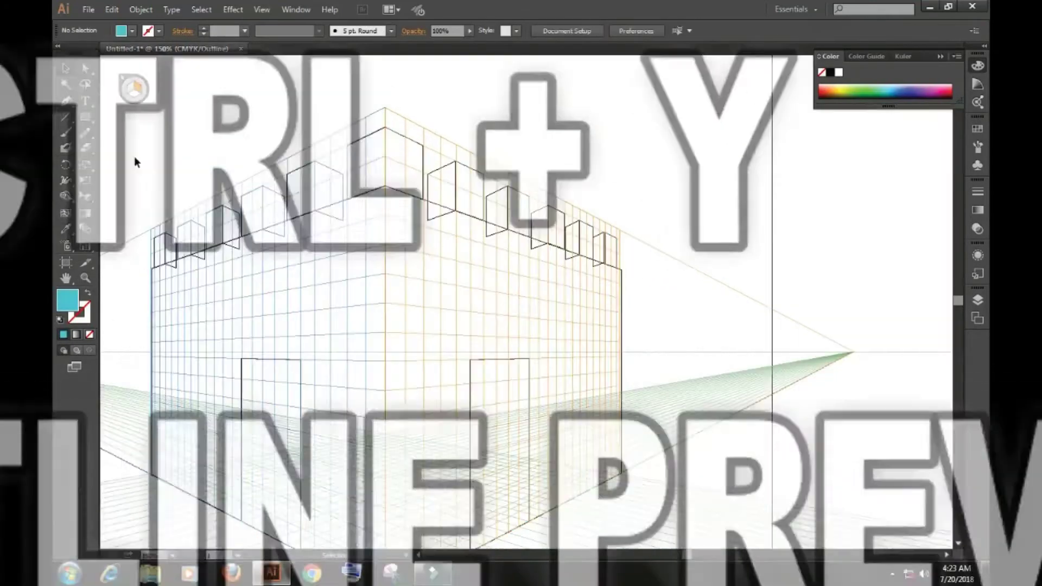
{"action": "left_click", "coordinate": [471, 463]}
{"action": "right_click", "coordinate": [470, 463]}
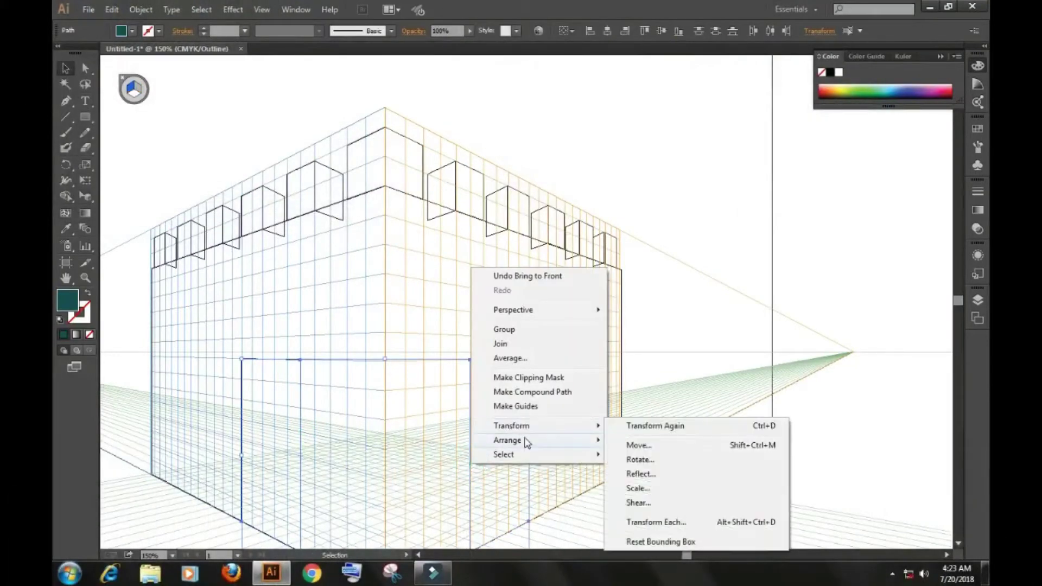
{"action": "mouse_move", "coordinate": [528, 442]}
{"action": "left_click", "coordinate": [634, 443]}
{"action": "left_click", "coordinate": [622, 494]}
{"action": "key", "text": "ctrl+y"}
{"action": "left_click_drag", "start_coordinate": [330, 383], "coordinate": [346, 395]}
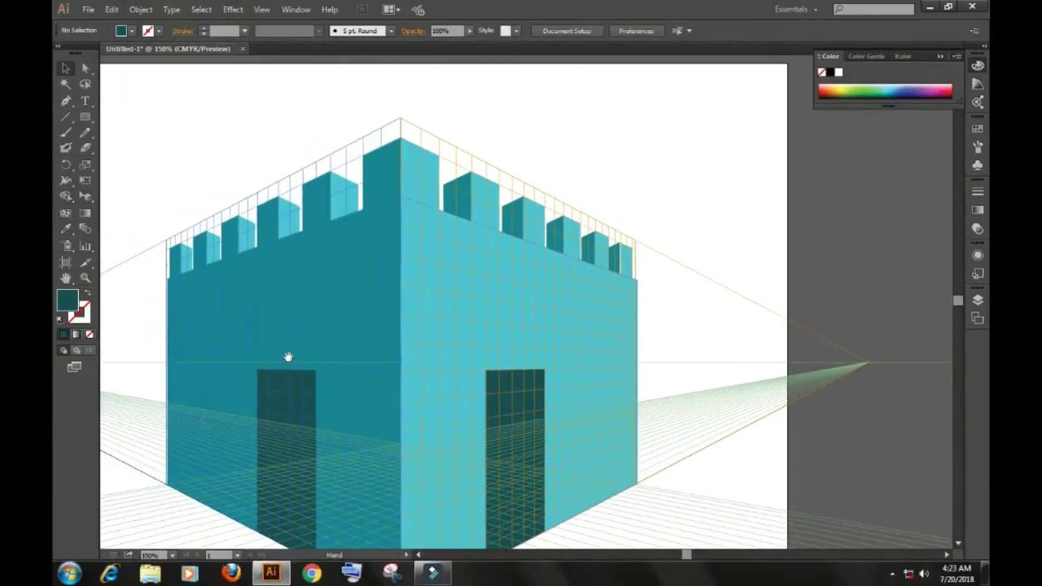
Step: Draw a 30 by 240 pt strip on the left grid plane along the outer edge of the left wall's door
{"action": "left_click_drag", "start_coordinate": [267, 352], "coordinate": [506, 193]}
{"action": "key", "text": "ctrl+plus"}
{"action": "key", "text": "ctrl+plus"}
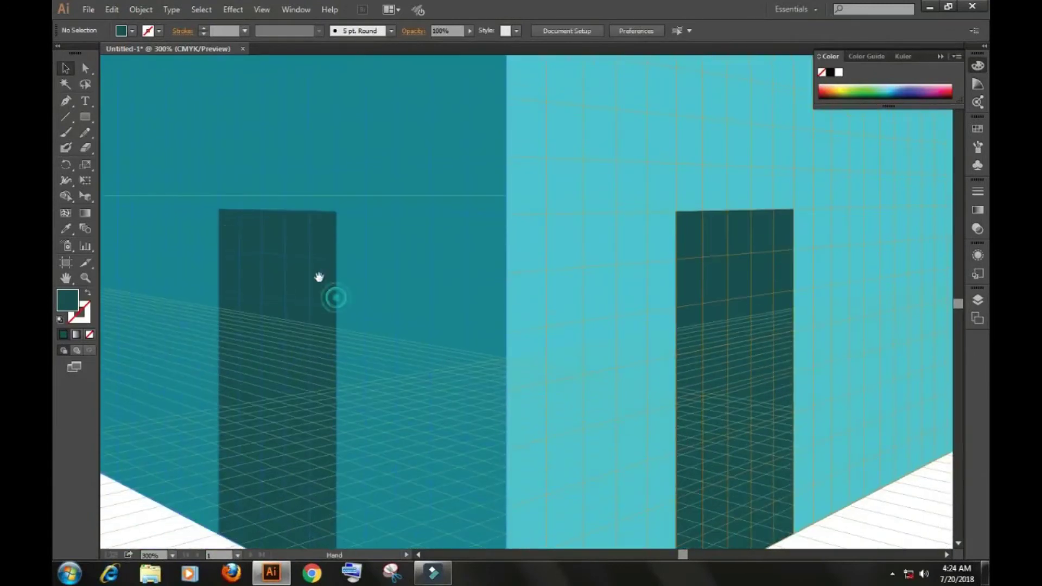
{"action": "left_click", "coordinate": [85, 117]}
{"action": "mouse_move", "coordinate": [221, 210]}
{"action": "left_mouse_down"}
{"action": "mouse_move", "coordinate": [239, 266]}
{"action": "mouse_move", "coordinate": [241, 541]}
{"action": "left_mouse_up"}
{"action": "left_click", "coordinate": [241, 541]}
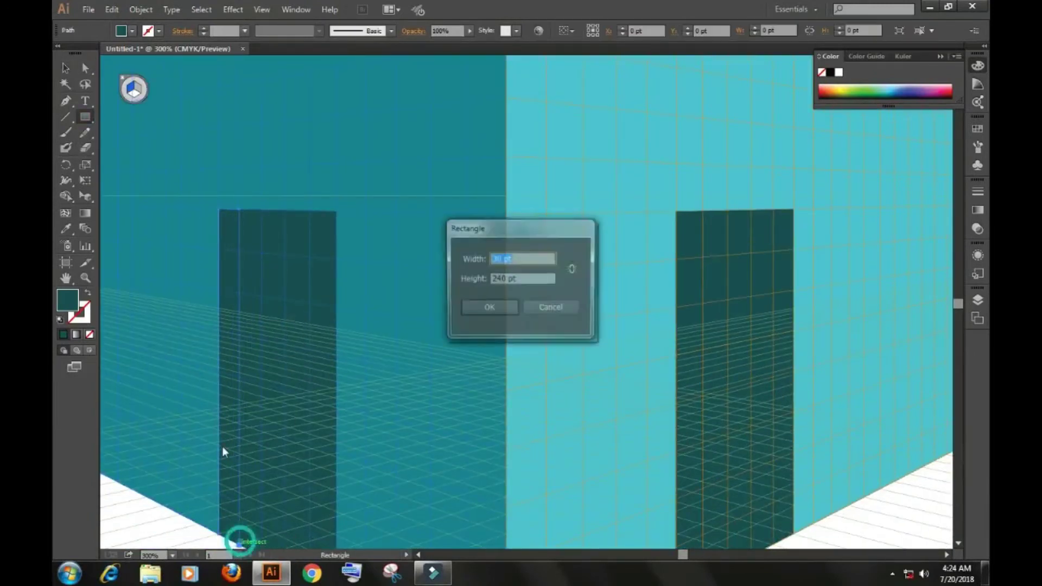
{"action": "left_click", "coordinate": [553, 307]}
{"action": "left_click", "coordinate": [66, 68]}
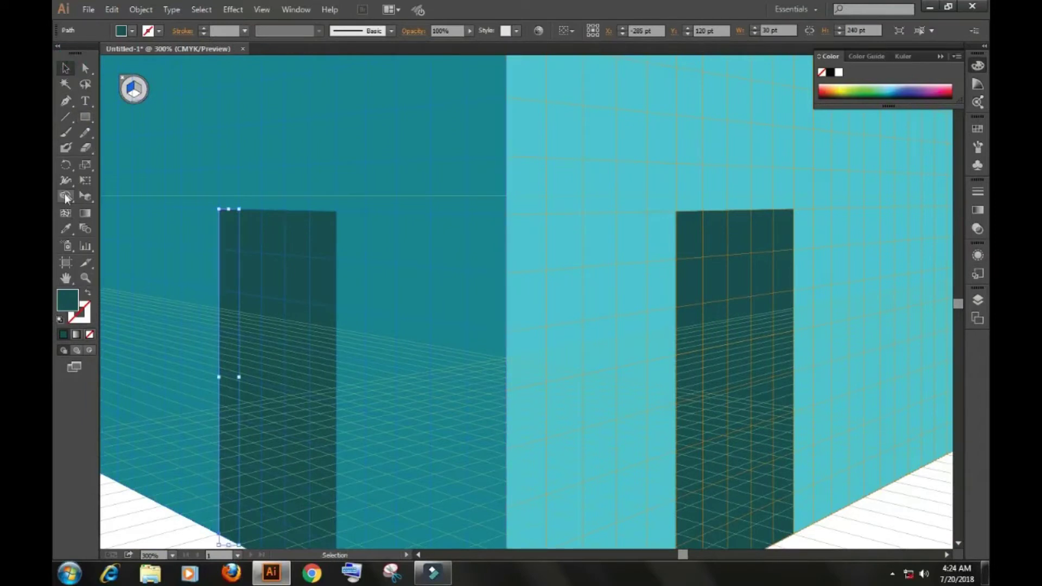
Step: Match the left door strip's fill to the light teal of the right wall and deselect it
{"action": "left_click", "coordinate": [67, 229]}
{"action": "left_click", "coordinate": [177, 150]}
{"action": "left_click", "coordinate": [65, 69]}
{"action": "left_click_drag", "start_coordinate": [153, 450], "coordinate": [124, 418]}
{"action": "left_click", "coordinate": [139, 502]}
{"action": "left_click_drag", "start_coordinate": [284, 242], "coordinate": [169, 230]}
{"action": "key", "text": "m"}
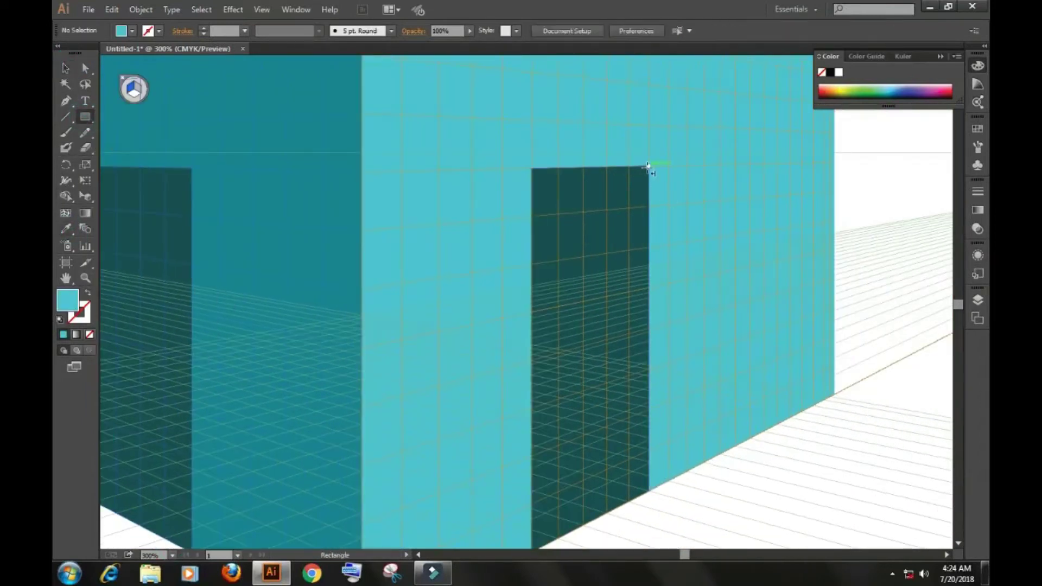
{"action": "mouse_move", "coordinate": [648, 166]}
{"action": "left_mouse_down"}
{"action": "mouse_move", "coordinate": [623, 407]}
{"action": "mouse_move", "coordinate": [626, 502]}
{"action": "left_mouse_up"}
{"action": "key", "text": "shift+v"}
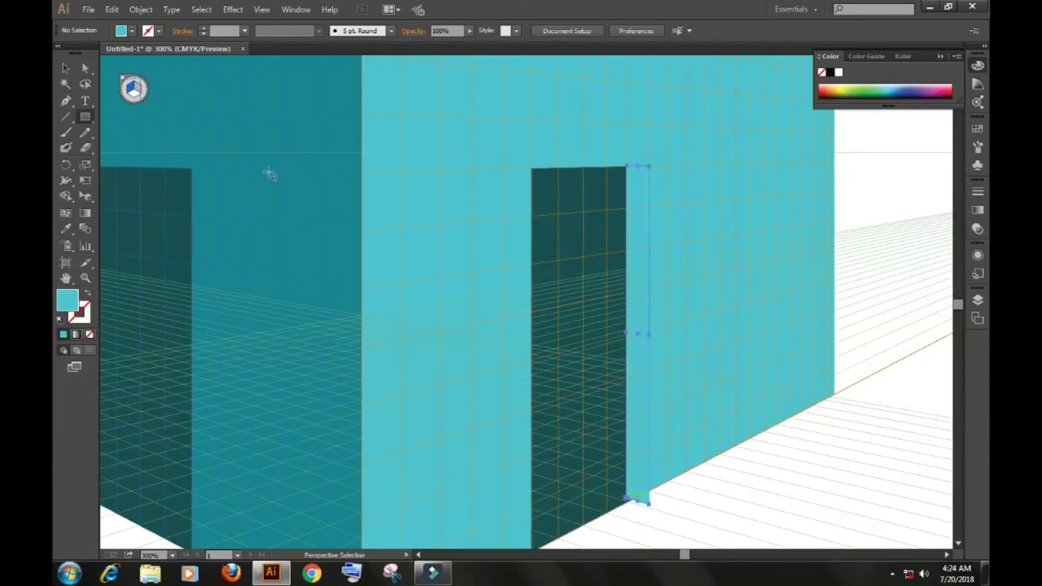
{"action": "key", "text": "ctrl+z"}
Step: Draw a 30 by 240 pt strip on the right grid plane along the right door's outer edge, filled with the left wall's dark teal
{"action": "left_click", "coordinate": [137, 87]}
{"action": "left_click_drag", "start_coordinate": [649, 167], "coordinate": [629, 501]}
{"action": "left_click", "coordinate": [66, 229]}
{"action": "left_click", "coordinate": [319, 204]}
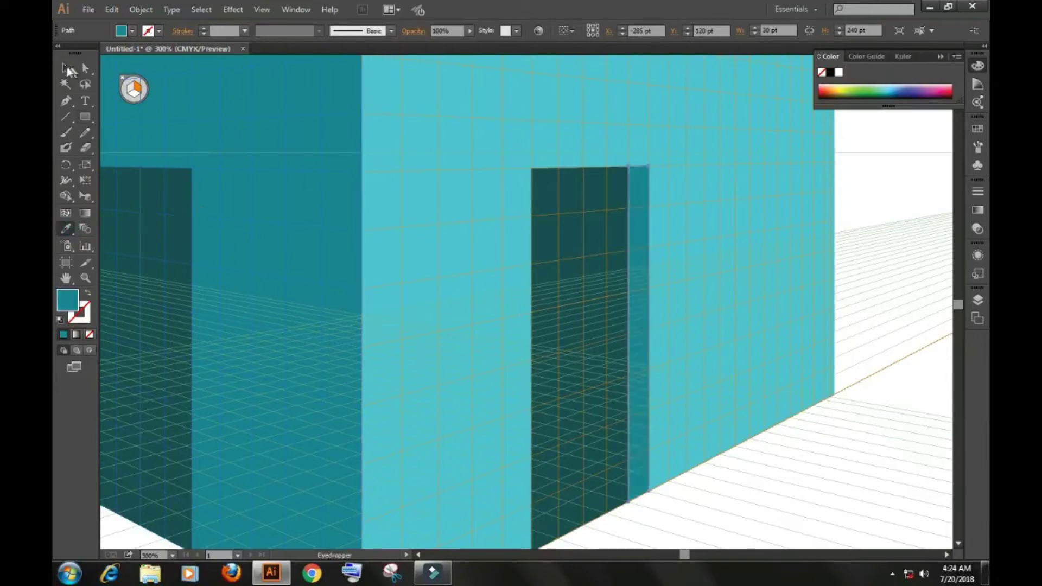
{"action": "left_click", "coordinate": [67, 68]}
{"action": "left_click", "coordinate": [815, 449]}
Step: Hide the perspective grid and bring the whole castle into view
{"action": "key", "text": "ctrl+minus"}
{"action": "key", "text": "ctrl+minus"}
{"action": "left_click_drag", "start_coordinate": [447, 252], "coordinate": [402, 312]}
{"action": "key", "text": "ctrl+minus"}
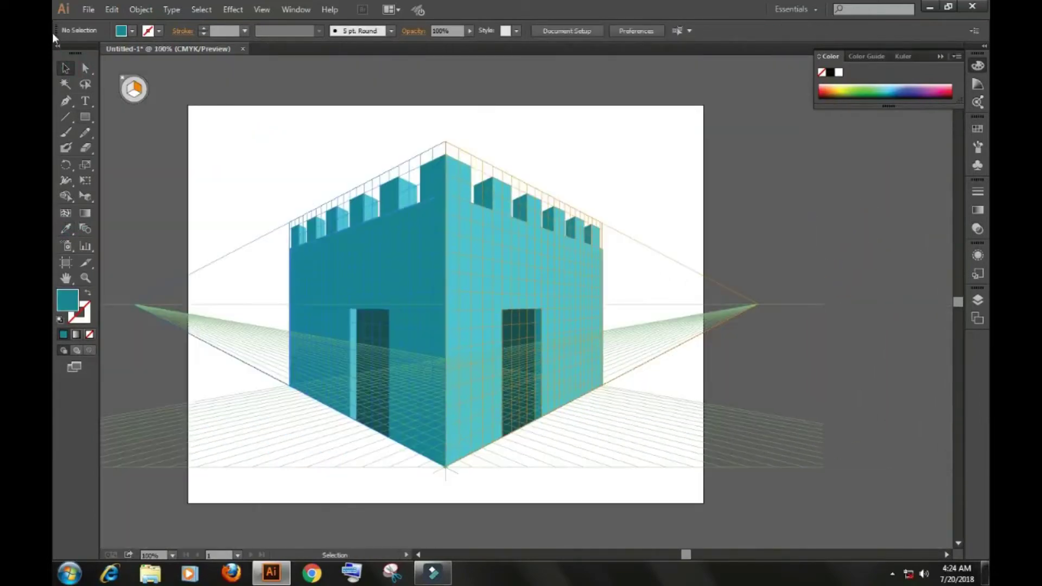
{"action": "key", "text": "ctrl+shift+i"}
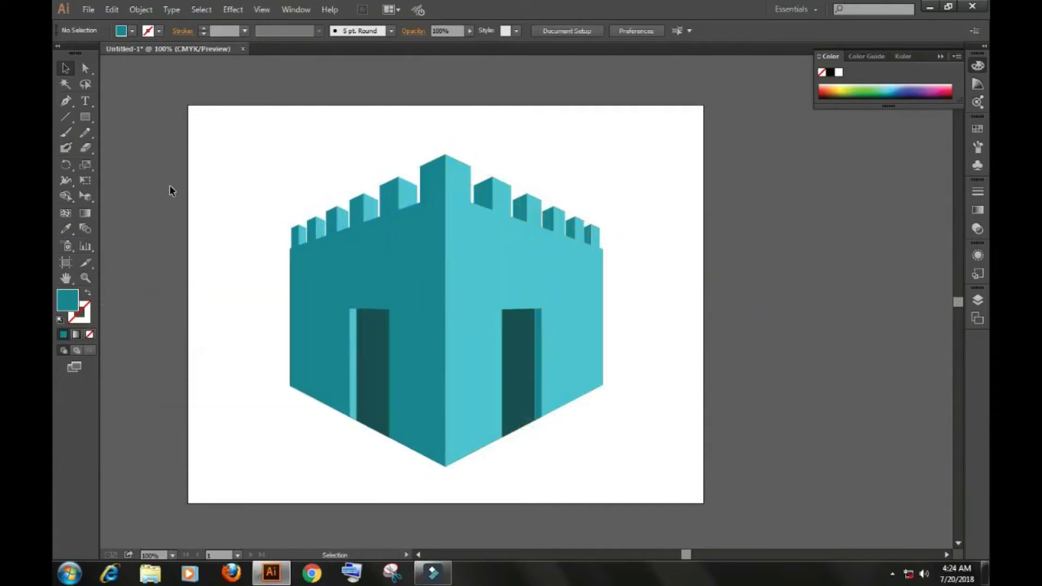
{"action": "left_click_drag", "start_coordinate": [247, 271], "coordinate": [291, 295]}
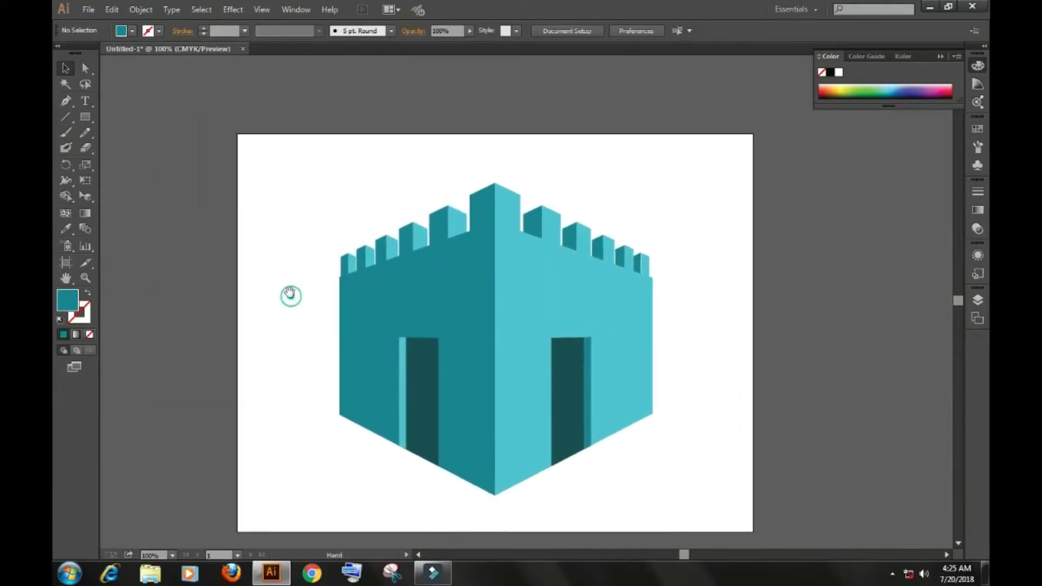
Step: Draw a 149 by 149 pt square beside the artboard and fill it with a pale grey-green
{"action": "left_click_drag", "start_coordinate": [147, 132], "coordinate": [244, 217]}
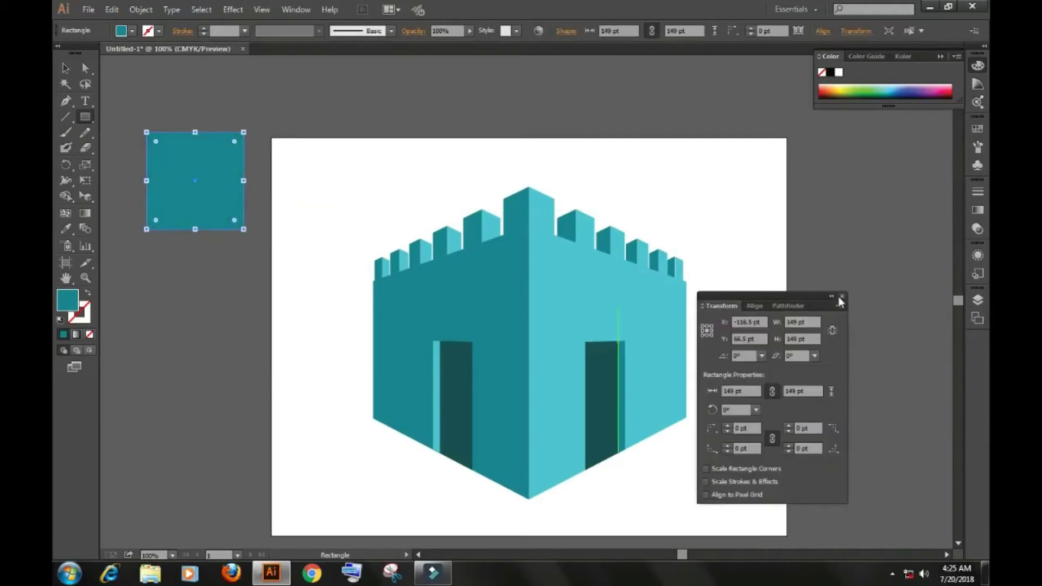
{"action": "double_click", "coordinate": [67, 300]}
{"action": "left_click_drag", "start_coordinate": [354, 212], "coordinate": [368, 225]}
{"action": "left_click", "coordinate": [672, 203]}
{"action": "left_click", "coordinate": [171, 347]}
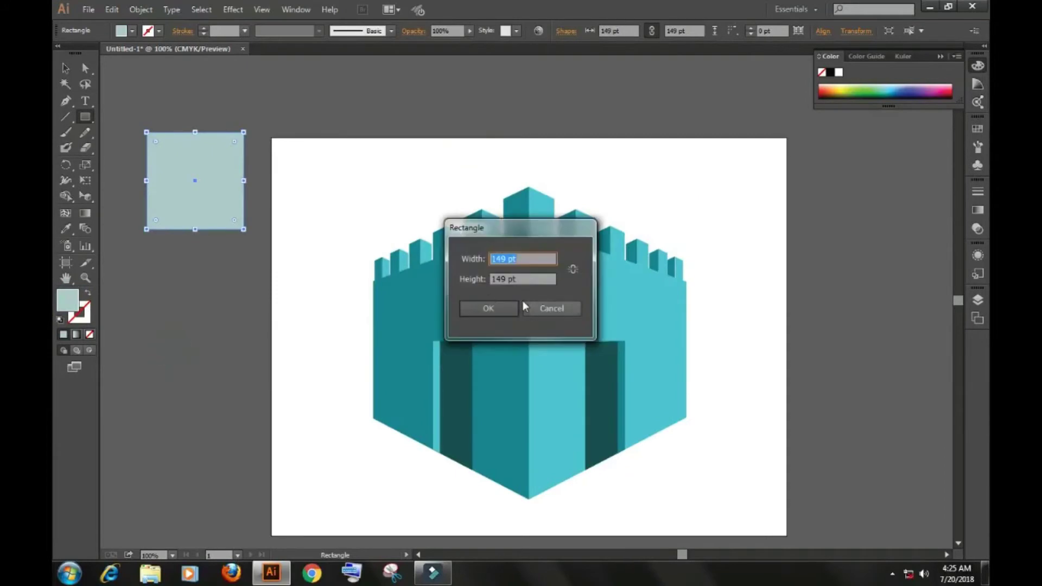
{"action": "left_click", "coordinate": [550, 307]}
{"action": "left_click", "coordinate": [71, 65]}
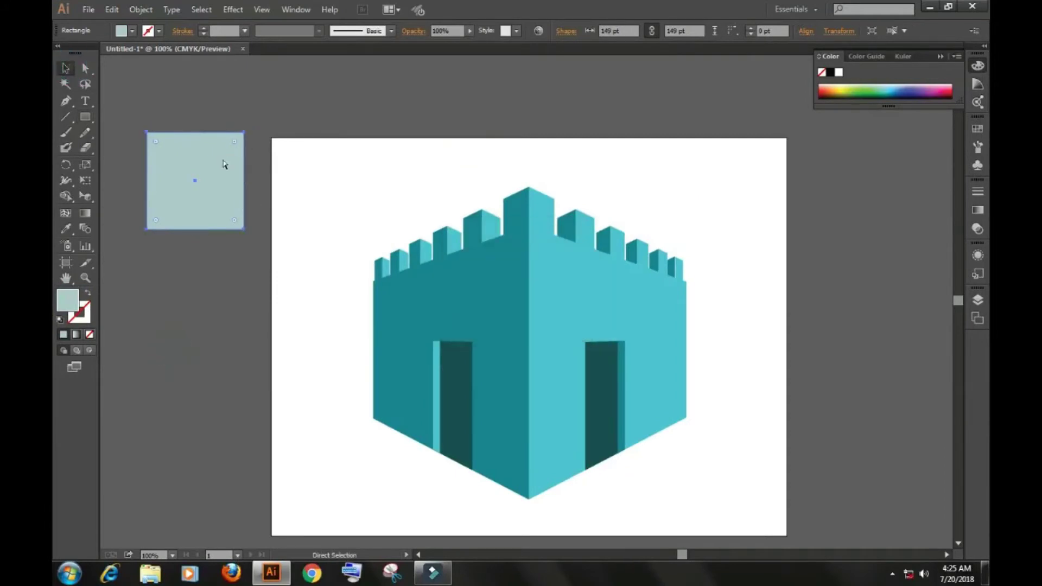
Step: Paste a copy of the square in front, scale it about its centre to 107 by 107 pt, and fill it bright blue
{"action": "key", "text": "ctrl+f"}
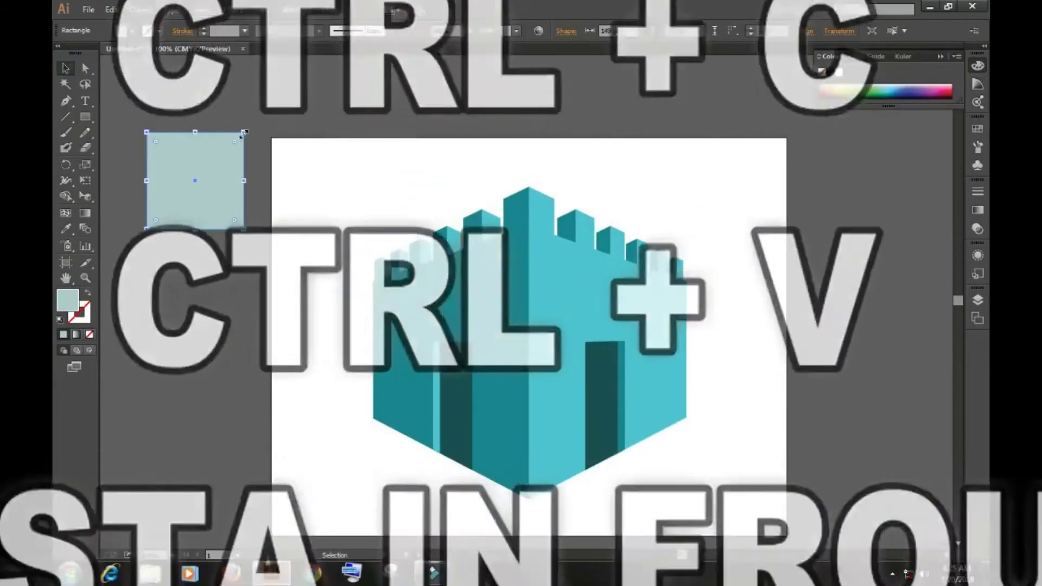
{"action": "left_click_drag", "start_coordinate": [243, 132], "coordinate": [236, 143]}
{"action": "key", "text": "shift+F8"}
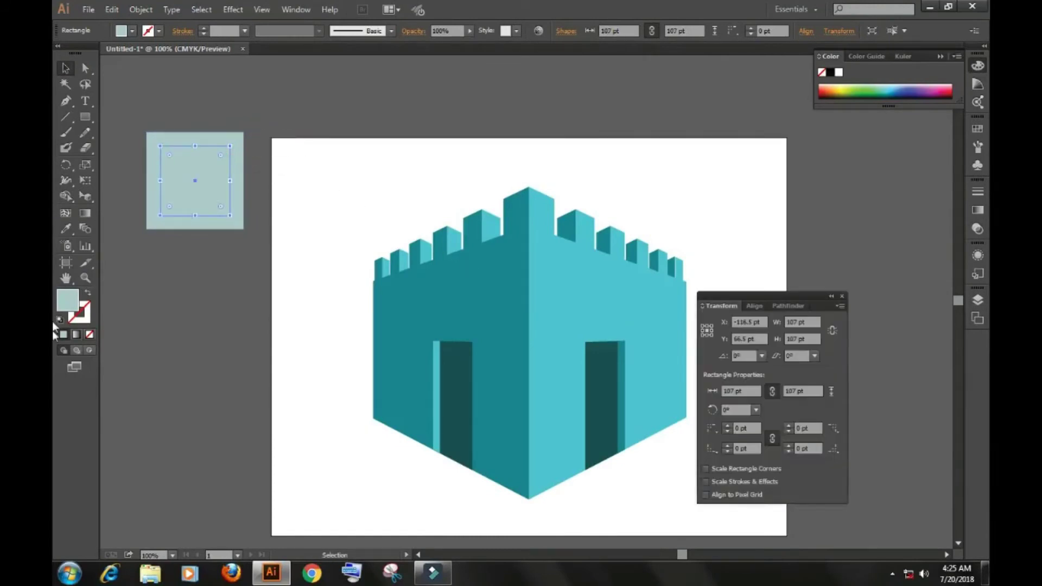
{"action": "double_click", "coordinate": [70, 297]}
{"action": "mouse_move", "coordinate": [543, 277]}
{"action": "left_mouse_down"}
{"action": "mouse_move", "coordinate": [538, 254]}
{"action": "mouse_move", "coordinate": [540, 272]}
{"action": "left_mouse_up"}
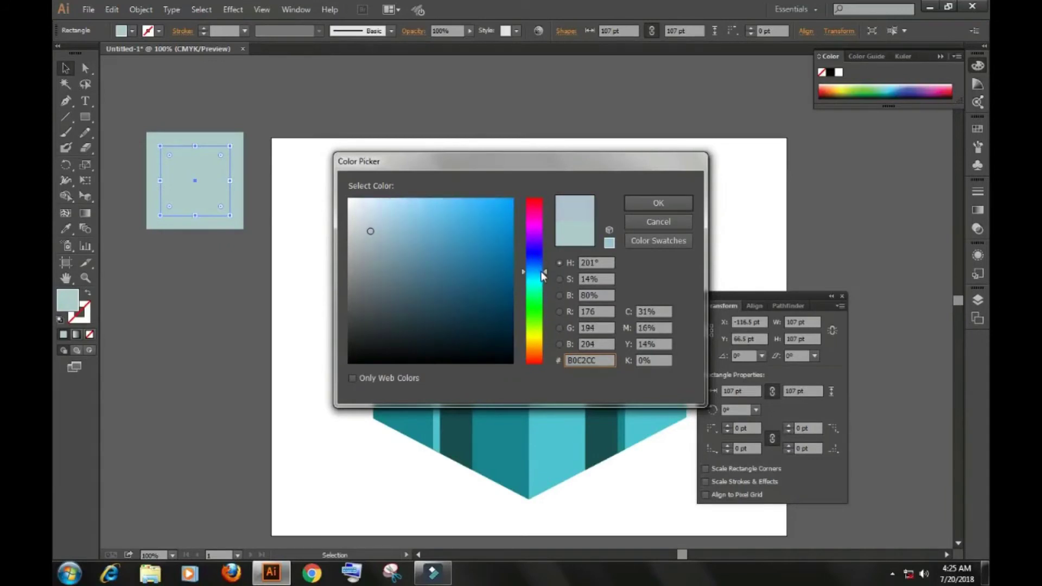
{"action": "left_click", "coordinate": [486, 215]}
{"action": "left_click", "coordinate": [658, 203]}
{"action": "left_click", "coordinate": [842, 296]}
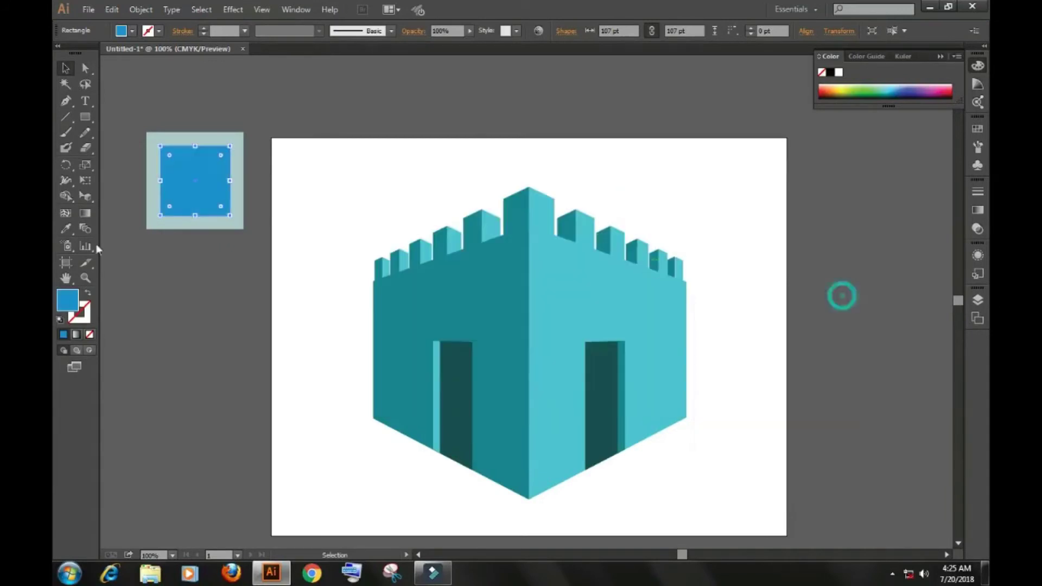
Step: Draw a 149 by 26 pt horizontal bar across the middle of the window square from edge to edge
{"action": "left_click", "coordinate": [86, 118]}
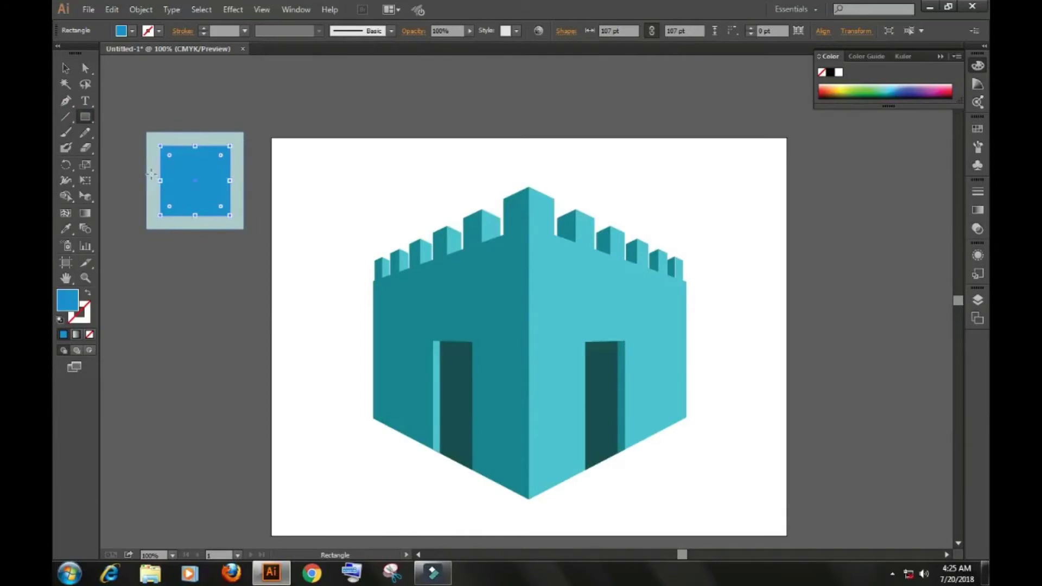
{"action": "left_click_drag", "start_coordinate": [147, 172], "coordinate": [243, 185]}
{"action": "key", "text": "ctrl+z"}
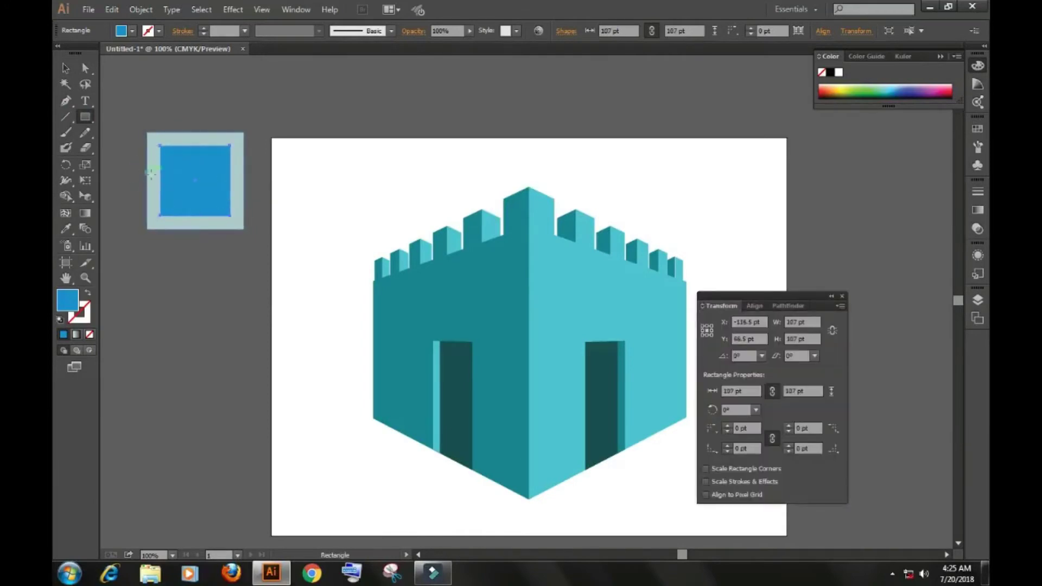
{"action": "left_click_drag", "start_coordinate": [146, 172], "coordinate": [244, 190]}
{"action": "key", "text": "ctrl+z"}
{"action": "key", "text": "ctrl+z"}
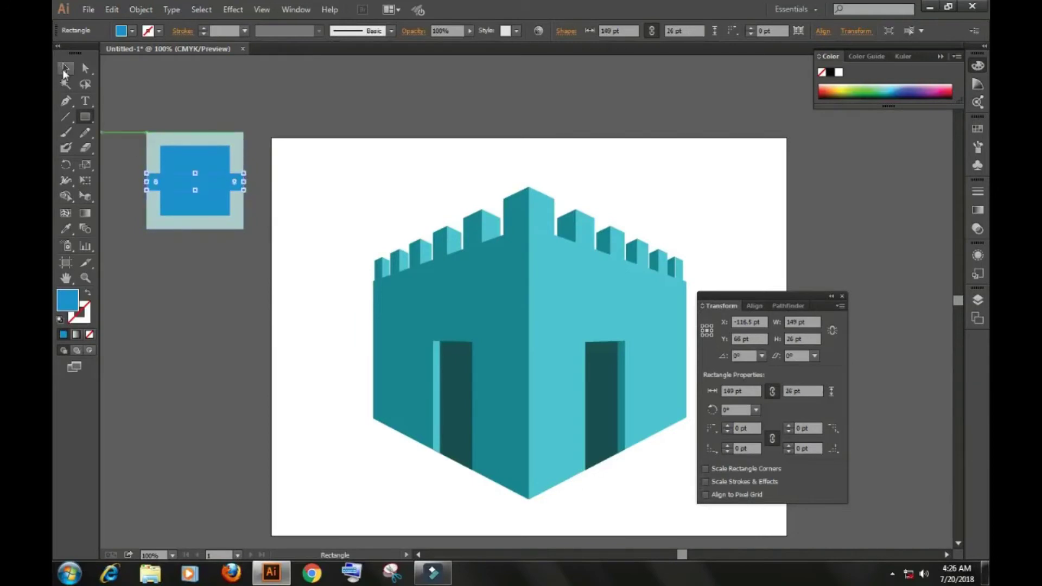
Step: Match the horizontal bar's fill to the pale grey-green window frame and deselect it
{"action": "left_click", "coordinate": [64, 70]}
{"action": "left_click", "coordinate": [163, 335]}
{"action": "left_click", "coordinate": [178, 199]}
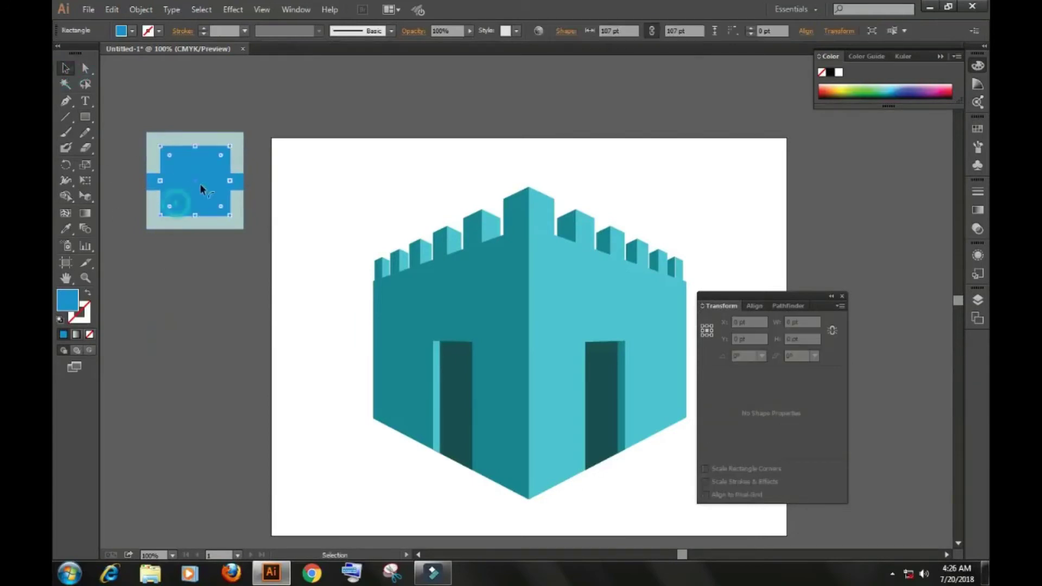
{"action": "left_click", "coordinate": [239, 178]}
{"action": "left_click", "coordinate": [66, 228]}
{"action": "left_click", "coordinate": [148, 205]}
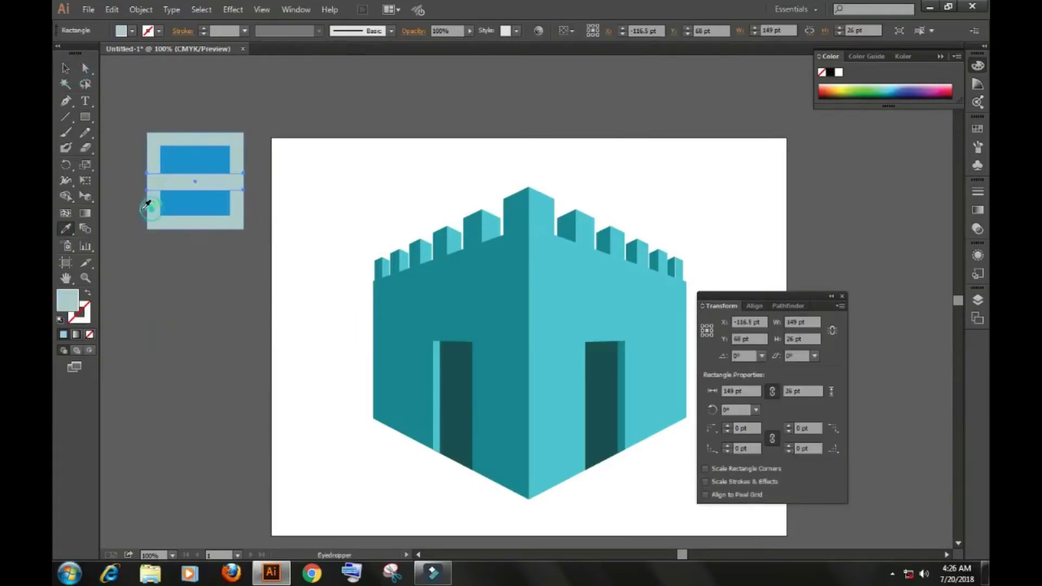
{"action": "key", "text": "v"}
{"action": "left_click", "coordinate": [135, 242]}
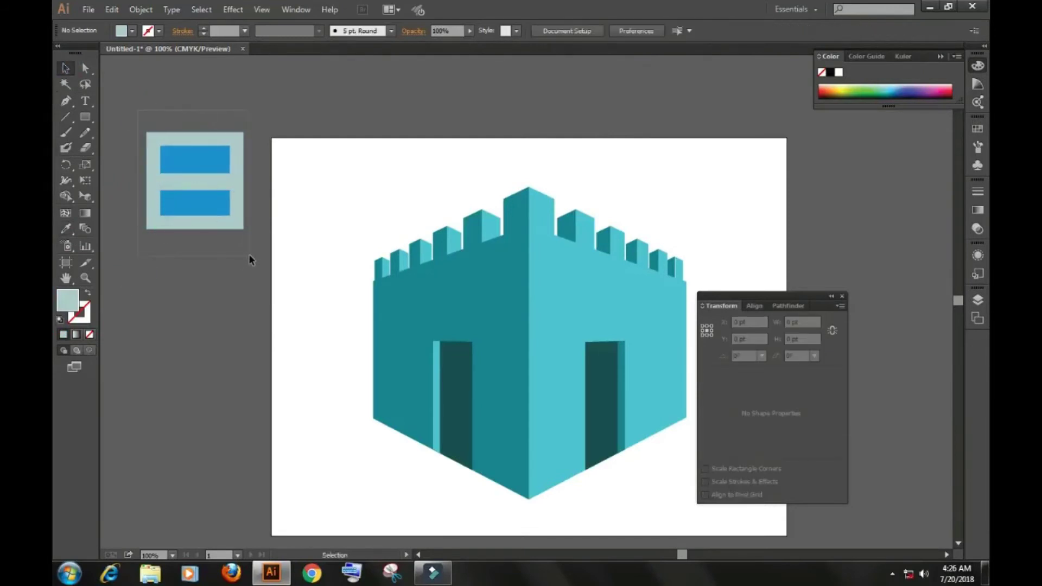
Step: Align the blue square and the crossbar on their vertical centres and deselect them
{"action": "left_click", "coordinate": [195, 200]}
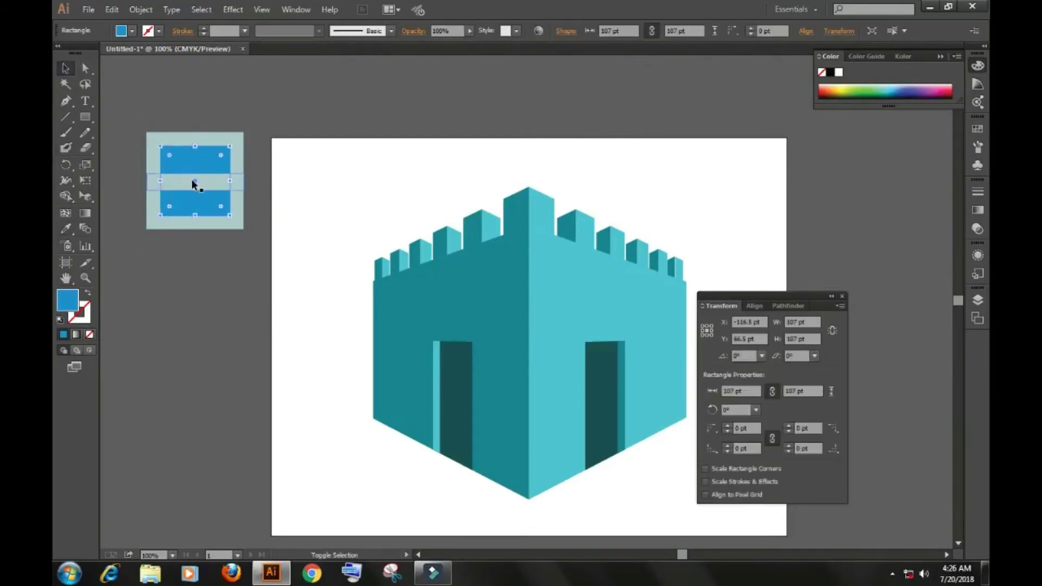
{"action": "left_click", "coordinate": [192, 179], "text": "shift"}
{"action": "left_click", "coordinate": [757, 306]}
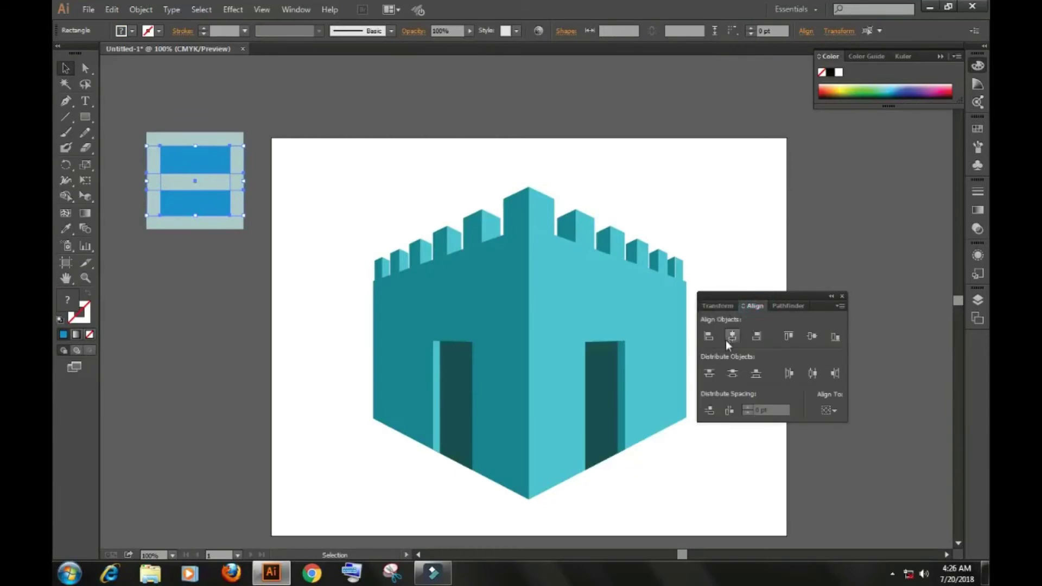
{"action": "left_click", "coordinate": [812, 336]}
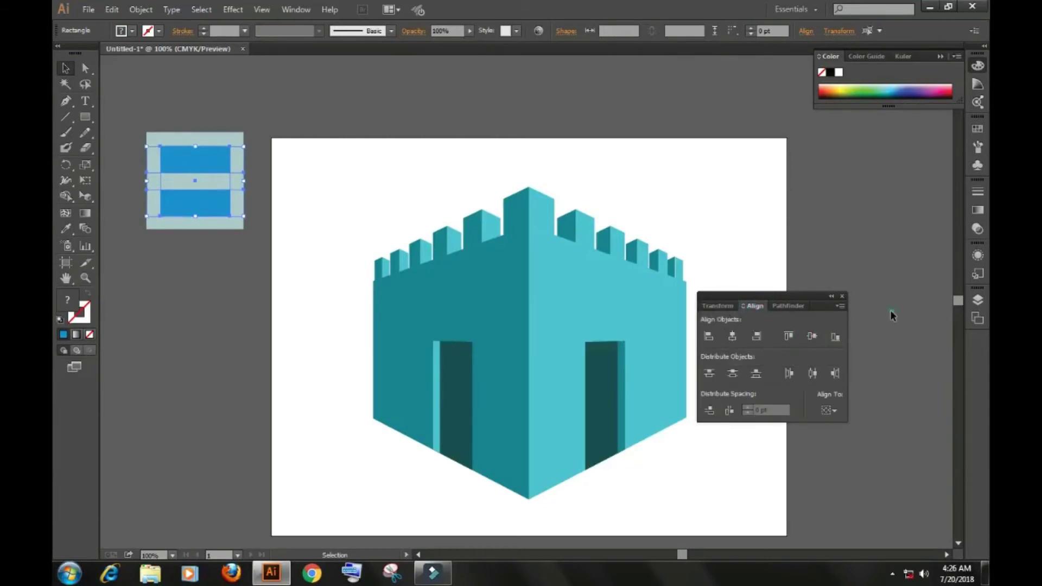
{"action": "left_click", "coordinate": [194, 315]}
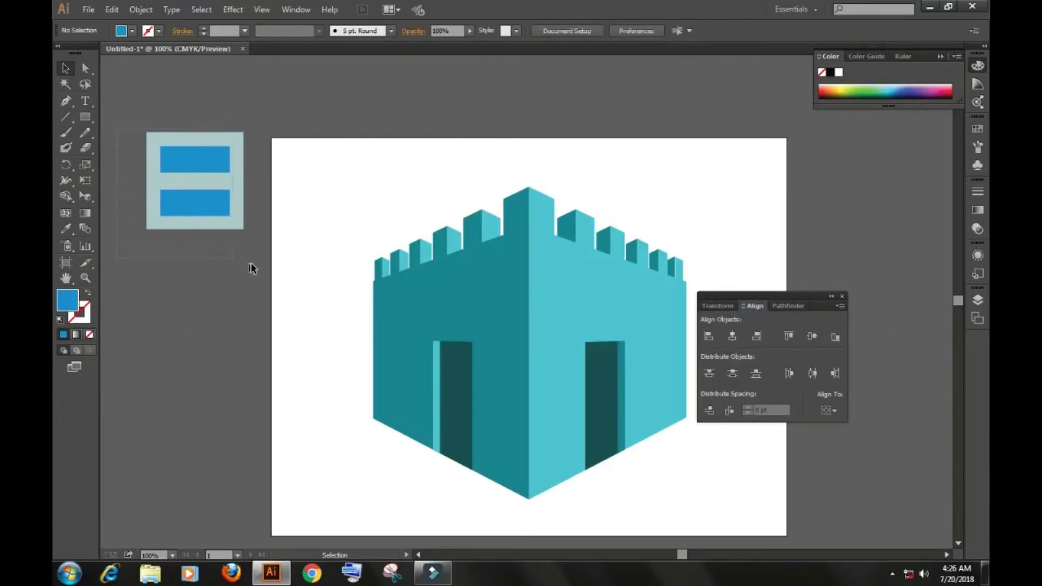
Step: Scale the window design down to about half its size, deselect it, and close the Align panel
{"action": "left_click_drag", "start_coordinate": [250, 264], "coordinate": [251, 266]}
{"action": "left_click_drag", "start_coordinate": [244, 230], "coordinate": [195, 180]}
{"action": "left_click", "coordinate": [234, 252]}
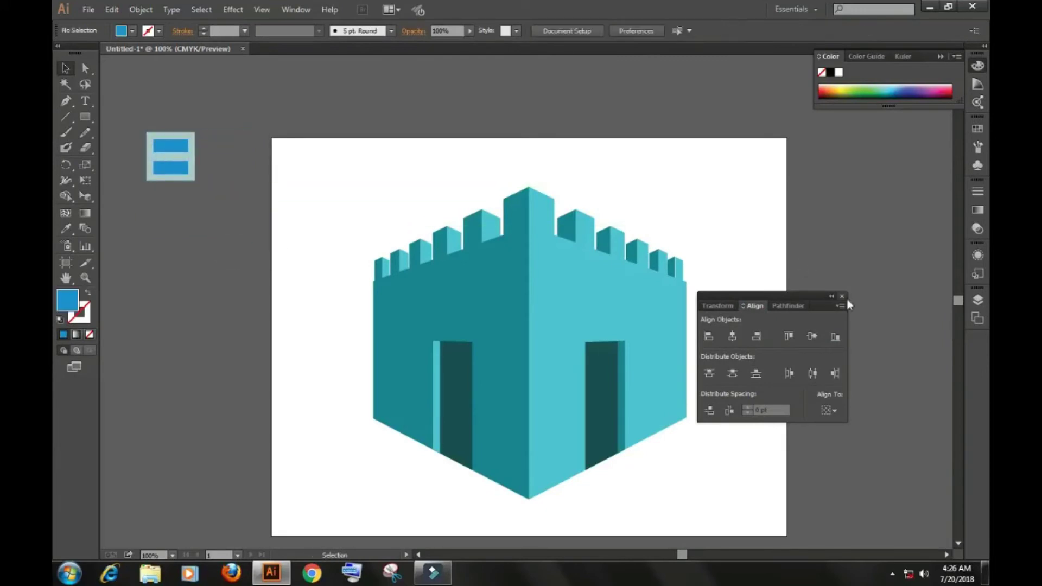
{"action": "left_click", "coordinate": [841, 296]}
Step: Group the small window's shapes and place a copy beside it with a narrow gap between them
{"action": "left_click_drag", "start_coordinate": [489, 304], "coordinate": [520, 283]}
{"action": "right_click", "coordinate": [216, 145]}
{"action": "left_click_drag", "start_coordinate": [236, 186], "coordinate": [276, 244]}
{"action": "left_click", "coordinate": [252, 205]}
{"action": "left_click_drag", "start_coordinate": [248, 167], "coordinate": [166, 169]}
{"action": "key", "text": "ctrl+z"}
{"action": "left_click_drag", "start_coordinate": [246, 163], "coordinate": [192, 166]}
{"action": "left_click", "coordinate": [128, 180]}
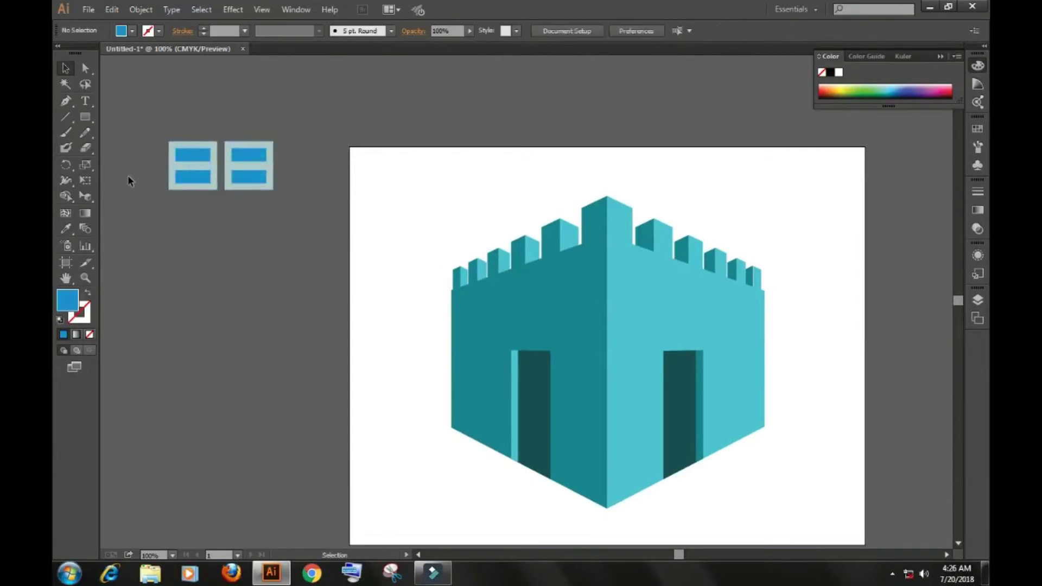
Step: Copy the window pair below to form a two-by-two set, and duplicate that whole set alongside
{"action": "left_click_drag", "start_coordinate": [238, 264], "coordinate": [257, 262]}
{"action": "left_click_drag", "start_coordinate": [161, 103], "coordinate": [295, 198]}
{"action": "left_click_drag", "start_coordinate": [269, 172], "coordinate": [270, 225]}
{"action": "left_click_drag", "start_coordinate": [268, 294], "coordinate": [373, 299]}
{"action": "left_click_drag", "start_coordinate": [280, 125], "coordinate": [237, 168]}
{"action": "left_click", "coordinate": [279, 337]}
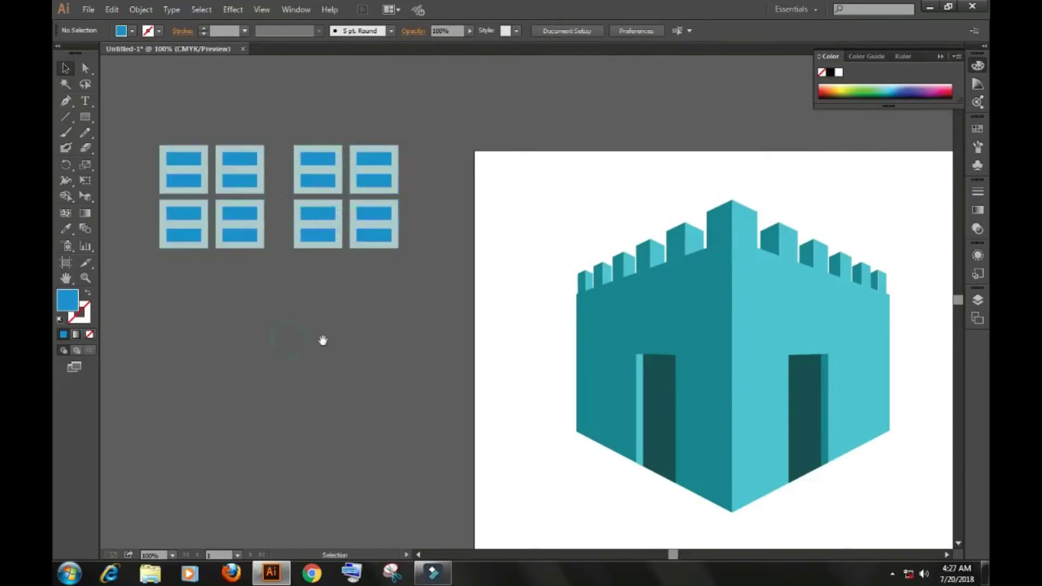
Step: Place one four-pane window set in perspective on the light wall, high up near its outer edge, with the Perspective Selection tool
{"action": "left_click_drag", "start_coordinate": [322, 339], "coordinate": [234, 315]}
{"action": "left_click_drag", "start_coordinate": [87, 199], "coordinate": [122, 214]}
{"action": "left_click_drag", "start_coordinate": [162, 265], "coordinate": [222, 265]}
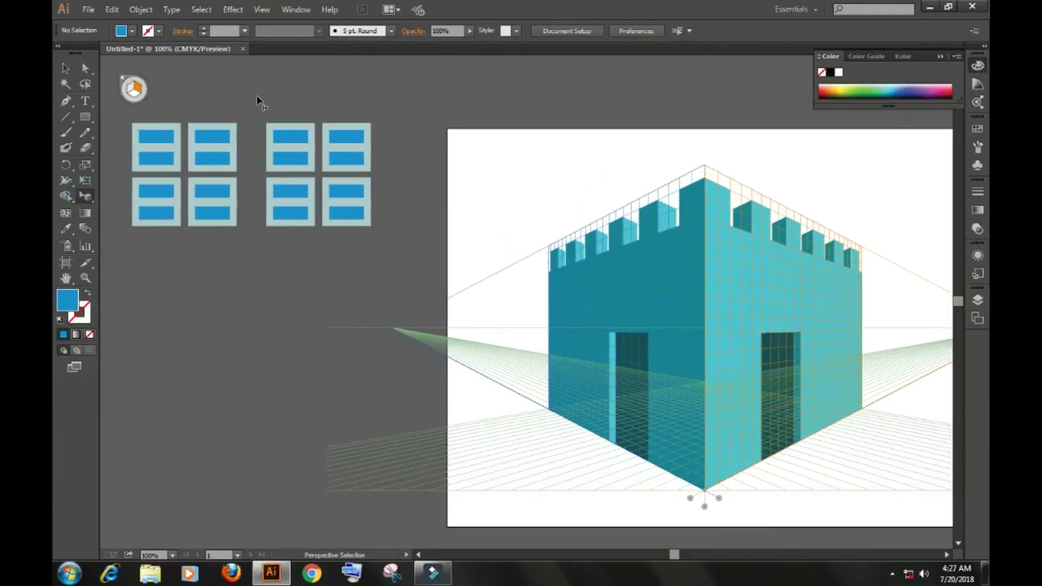
{"action": "left_click_drag", "start_coordinate": [258, 101], "coordinate": [383, 244]}
{"action": "left_click_drag", "start_coordinate": [274, 207], "coordinate": [252, 211]}
{"action": "left_click_drag", "start_coordinate": [326, 207], "coordinate": [819, 325]}
Step: Reduce the height of the light wall's window set slightly and shift it inward from the outer edge
{"action": "left_click_drag", "start_coordinate": [898, 324], "coordinate": [357, 312]}
{"action": "key", "text": "ctrl+plus"}
{"action": "key", "text": "ctrl+plus"}
{"action": "key", "text": "ctrl+plus"}
{"action": "key", "text": "ctrl+plus"}
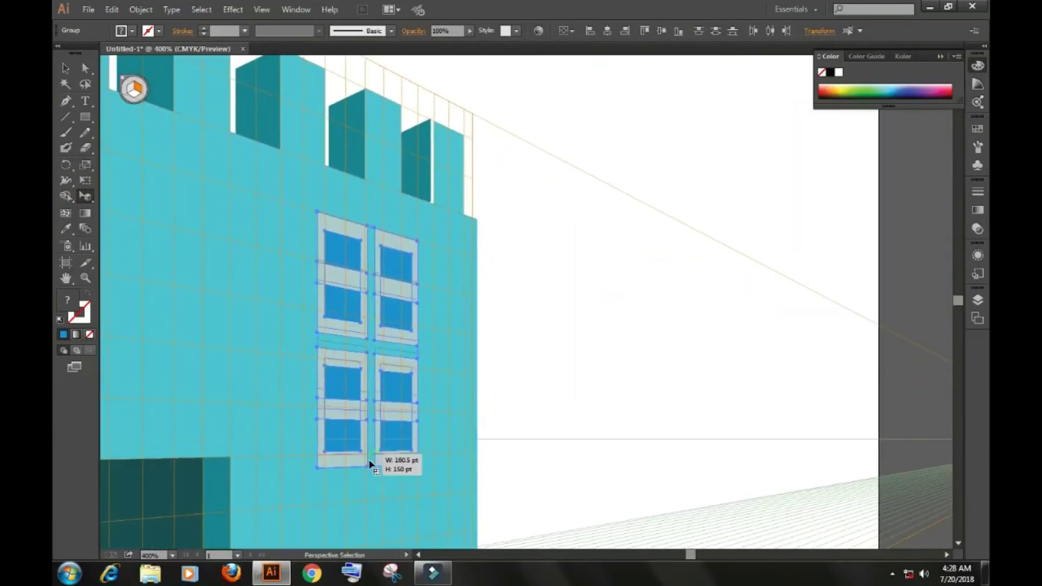
{"action": "left_click_drag", "start_coordinate": [369, 465], "coordinate": [397, 434]}
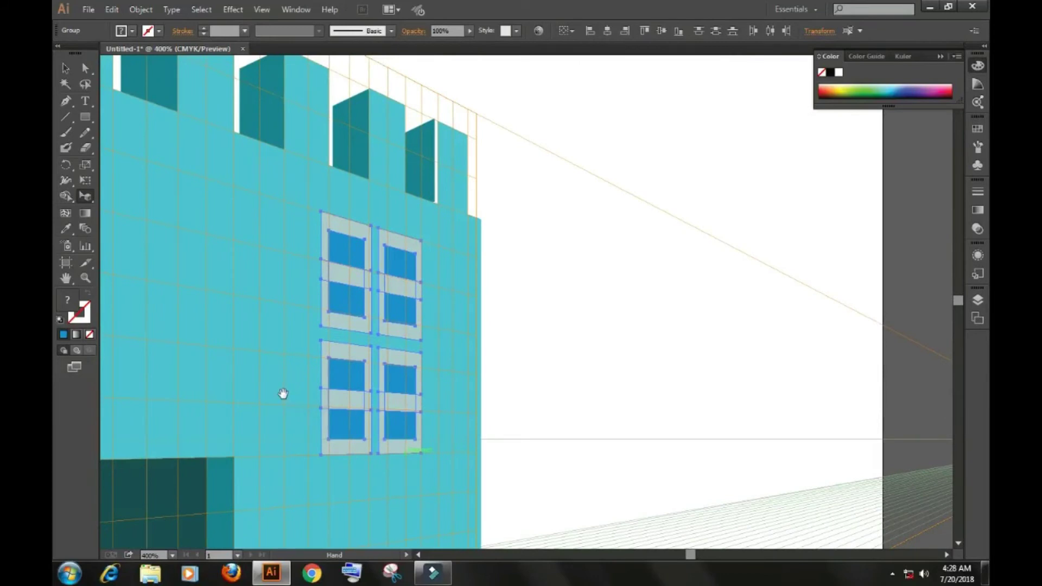
{"action": "left_click_drag", "start_coordinate": [322, 339], "coordinate": [308, 352]}
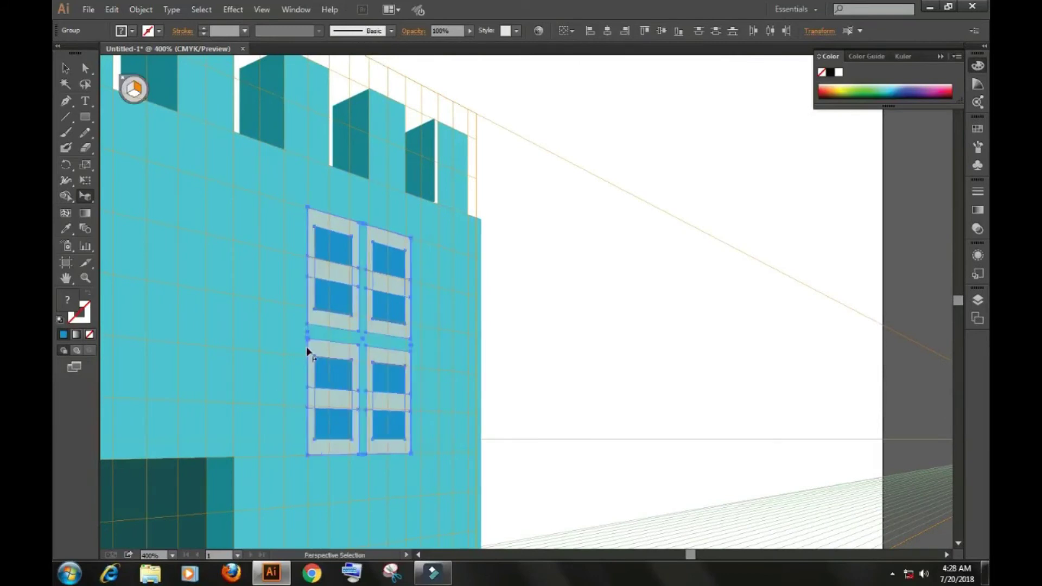
Step: Switch to the left grid plane and place the remaining window set on the dark wall near its outer edge
{"action": "key", "text": "ctrl+minus"}
{"action": "key", "text": "ctrl+minus"}
{"action": "key", "text": "ctrl+minus"}
{"action": "key", "text": "ctrl+minus"}
{"action": "left_click_drag", "start_coordinate": [230, 340], "coordinate": [608, 351]}
{"action": "left_click", "coordinate": [386, 285]}
{"action": "key", "text": "1"}
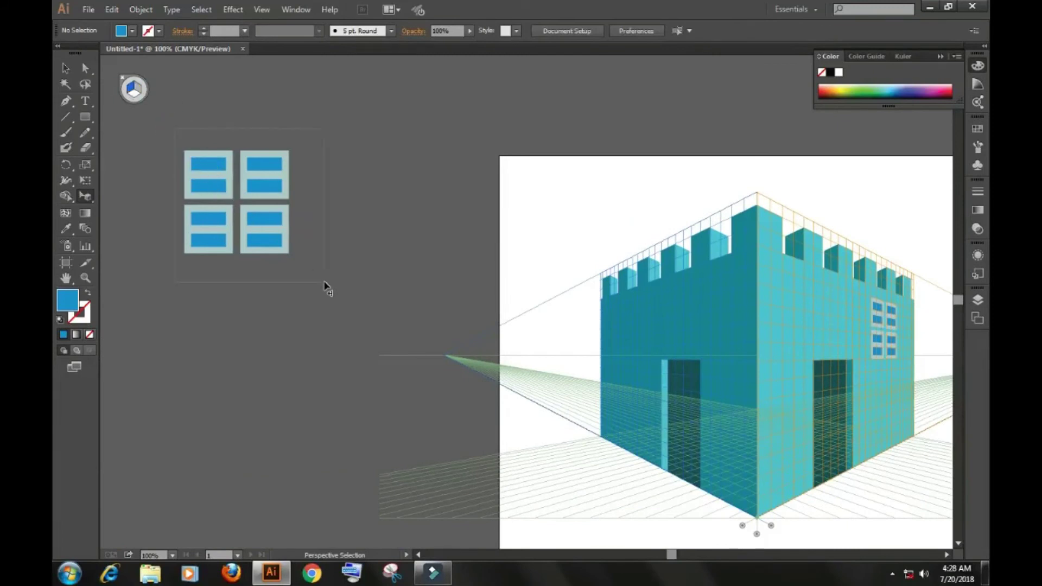
{"action": "left_click", "coordinate": [273, 241]}
{"action": "left_click_drag", "start_coordinate": [265, 235], "coordinate": [629, 353]}
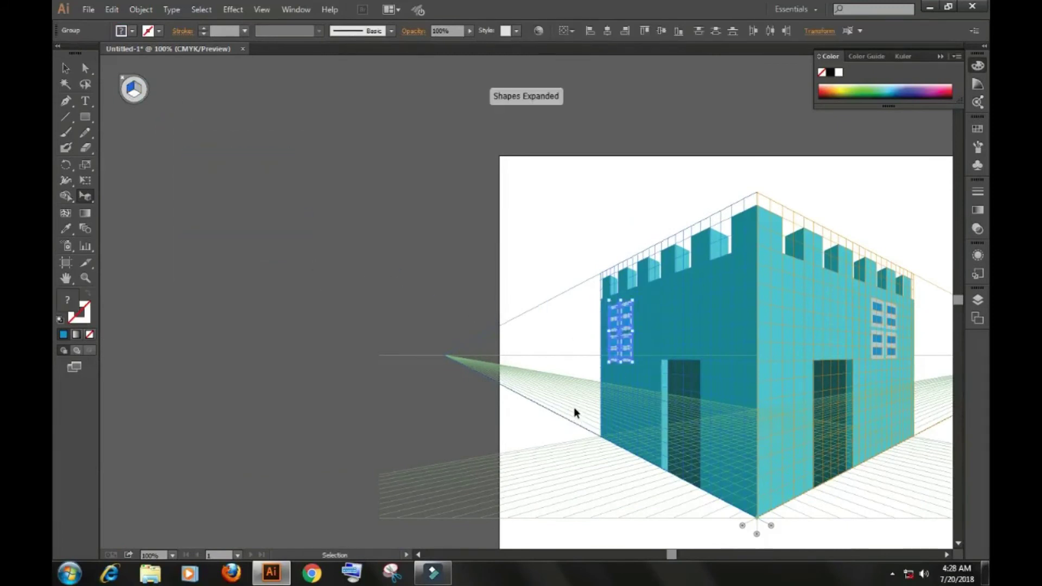
Step: Shift the dark wall's window set slightly inward from the wall's outer edge and deselect it
{"action": "key", "text": "ctrl+minus"}
{"action": "key", "text": "ctrl+plus"}
{"action": "key", "text": "ctrl+plus"}
{"action": "key", "text": "ctrl+plus"}
{"action": "key", "text": "ctrl+plus"}
{"action": "key", "text": "space"}
{"action": "left_click_drag", "start_coordinate": [681, 399], "coordinate": [205, 298]}
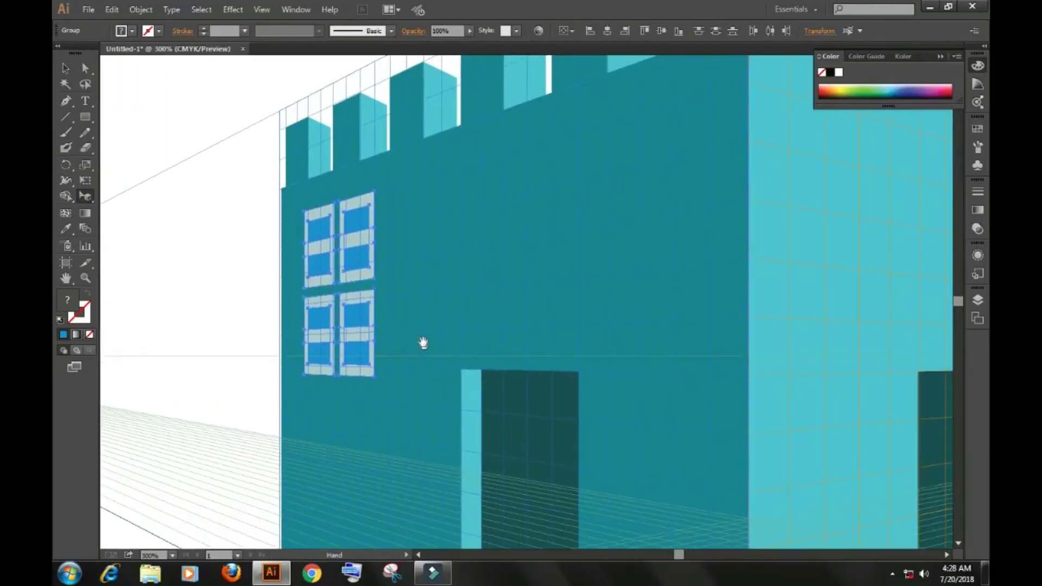
{"action": "left_click_drag", "start_coordinate": [349, 258], "coordinate": [380, 255]}
{"action": "left_click", "coordinate": [221, 279]}
Step: Draw ground-plane strips along the bases of both walls, about 676 by 29 pt and 31 by 719 pt
{"action": "key", "text": "ctrl+minus"}
{"action": "key", "text": "ctrl+minus"}
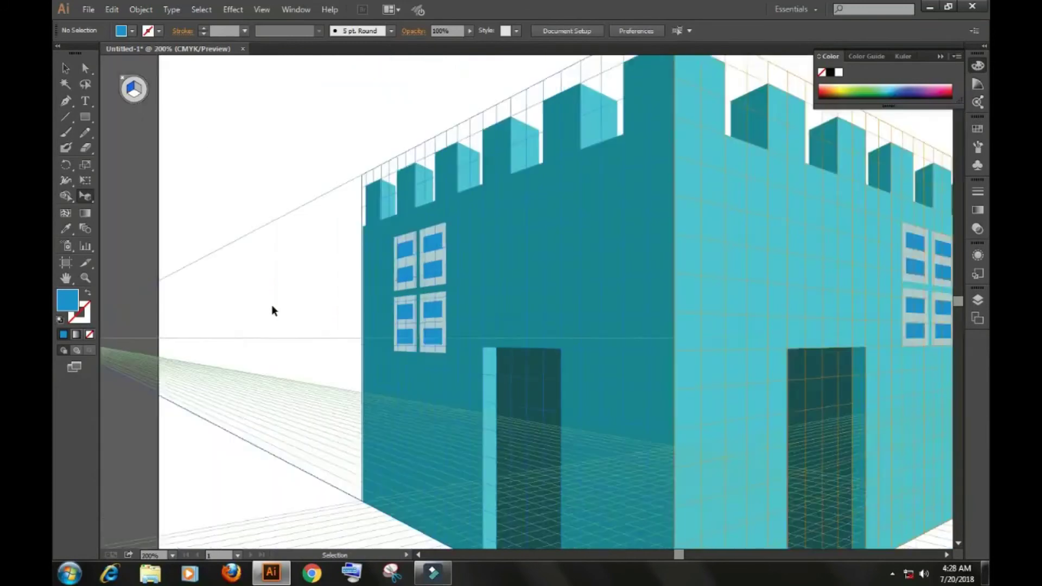
{"action": "key", "text": "space"}
{"action": "left_click_drag", "start_coordinate": [559, 392], "coordinate": [394, 372]}
{"action": "scroll", "coordinate": [258, 476], "scroll_direction": "down", "scroll_amount": 3}
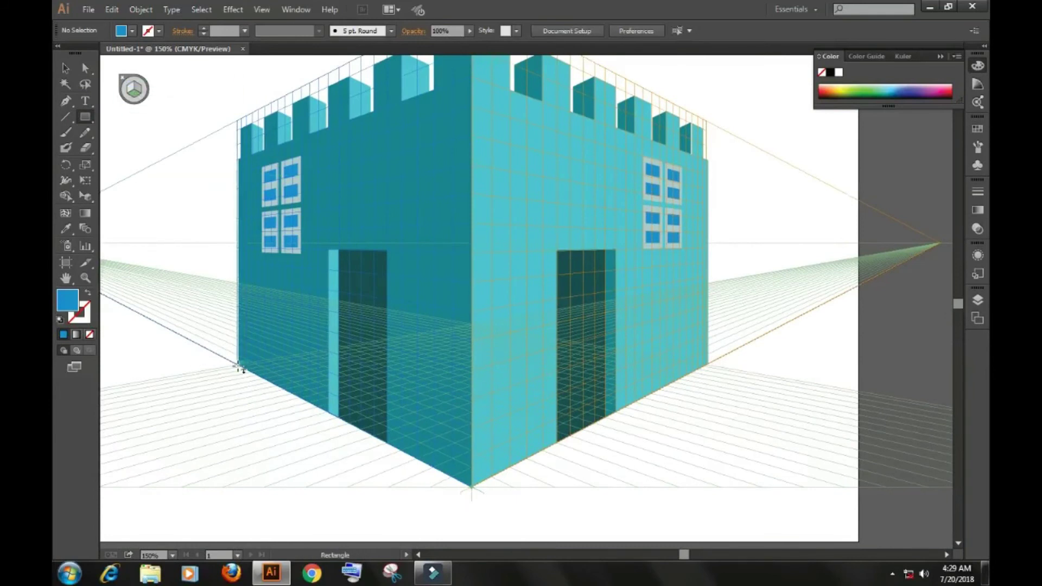
{"action": "left_click_drag", "start_coordinate": [239, 368], "coordinate": [453, 498]}
{"action": "left_click_drag", "start_coordinate": [432, 468], "coordinate": [221, 457]}
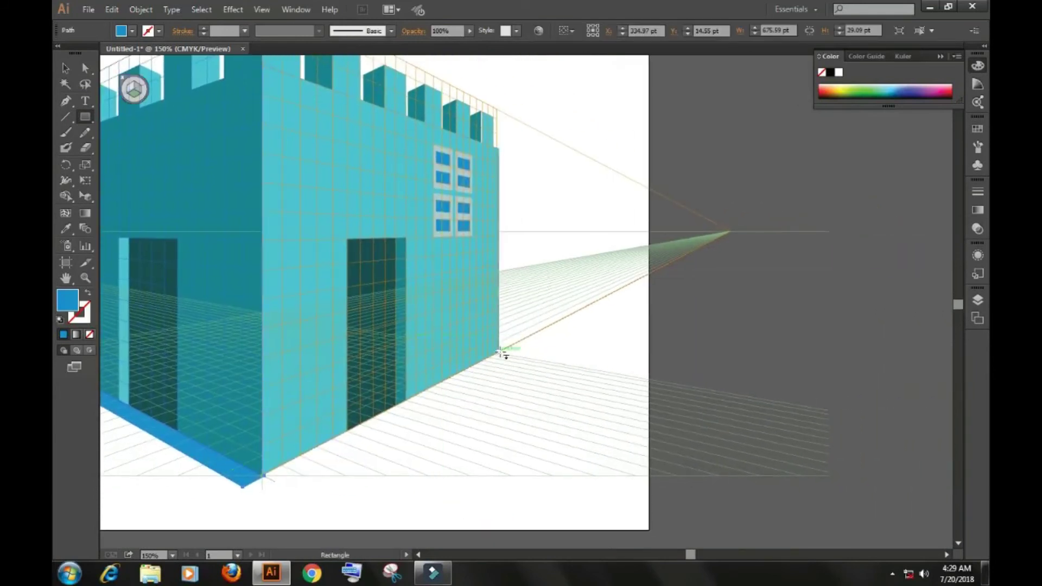
{"action": "left_click_drag", "start_coordinate": [499, 352], "coordinate": [265, 497]}
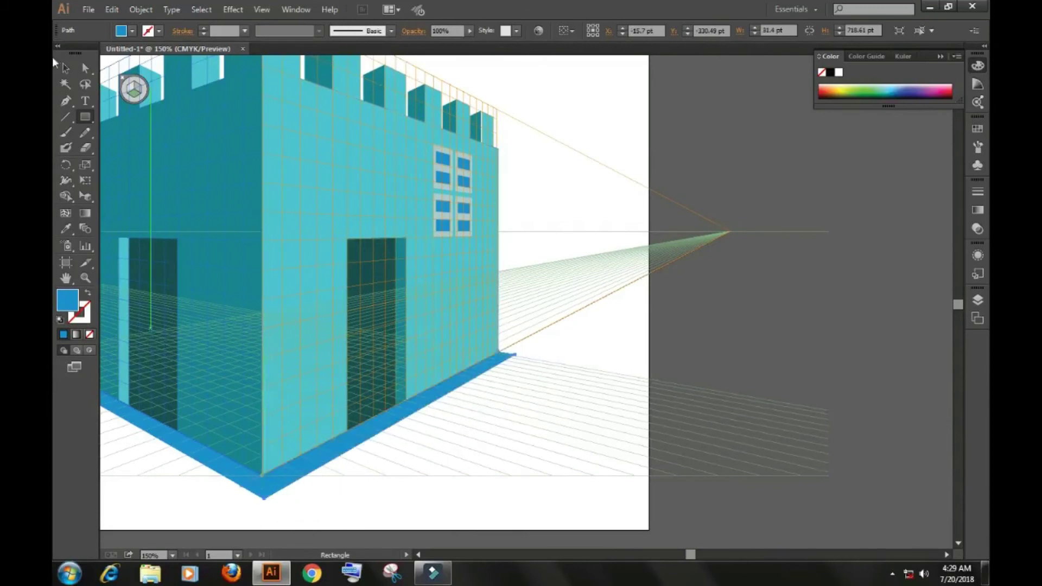
Step: Match the fill of both base strips to the dark teal of the shaded wall and deselect them
{"action": "key", "text": "v"}
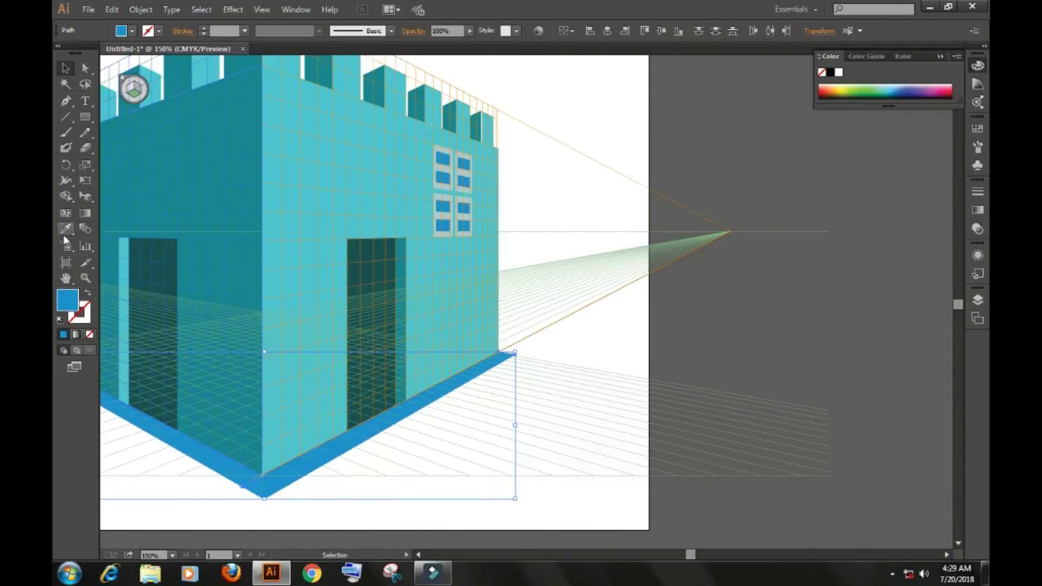
{"action": "left_click", "coordinate": [66, 228]}
{"action": "left_click", "coordinate": [236, 153]}
{"action": "left_click", "coordinate": [65, 68]}
{"action": "left_click", "coordinate": [508, 507]}
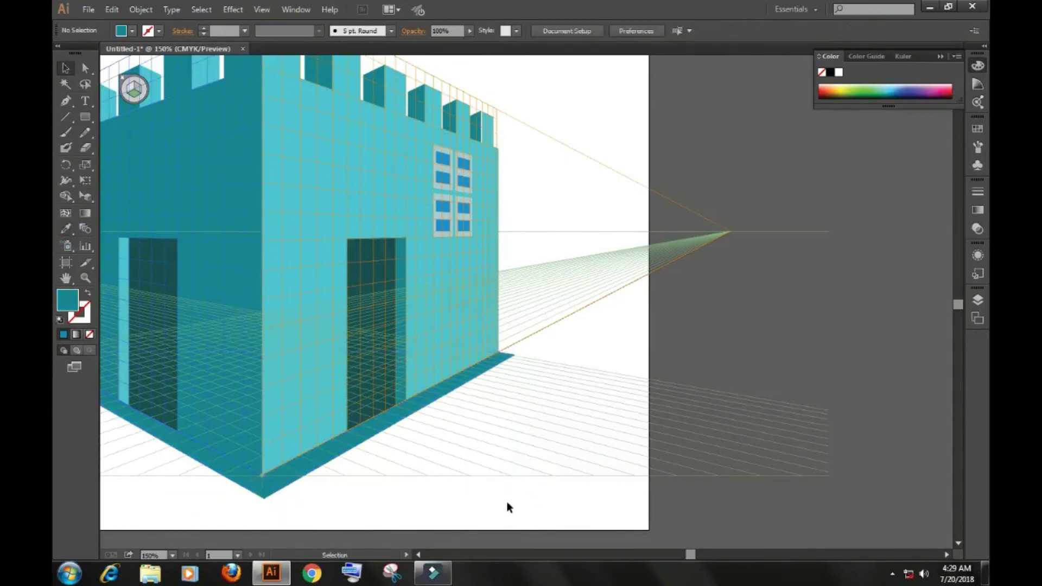
Step: Hide the perspective grid so that only the castle artwork shows on the artboard
{"action": "key", "text": "ctrl+minus"}
{"action": "key", "text": "ctrl+minus"}
{"action": "left_click_drag", "start_coordinate": [288, 414], "coordinate": [358, 454]}
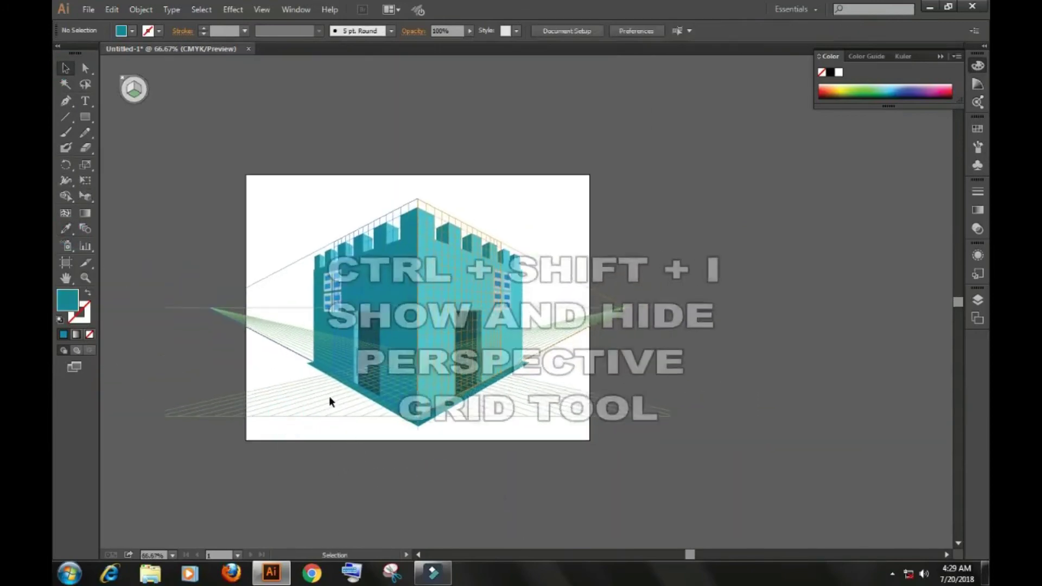
{"action": "key", "text": "ctrl+shift+i"}
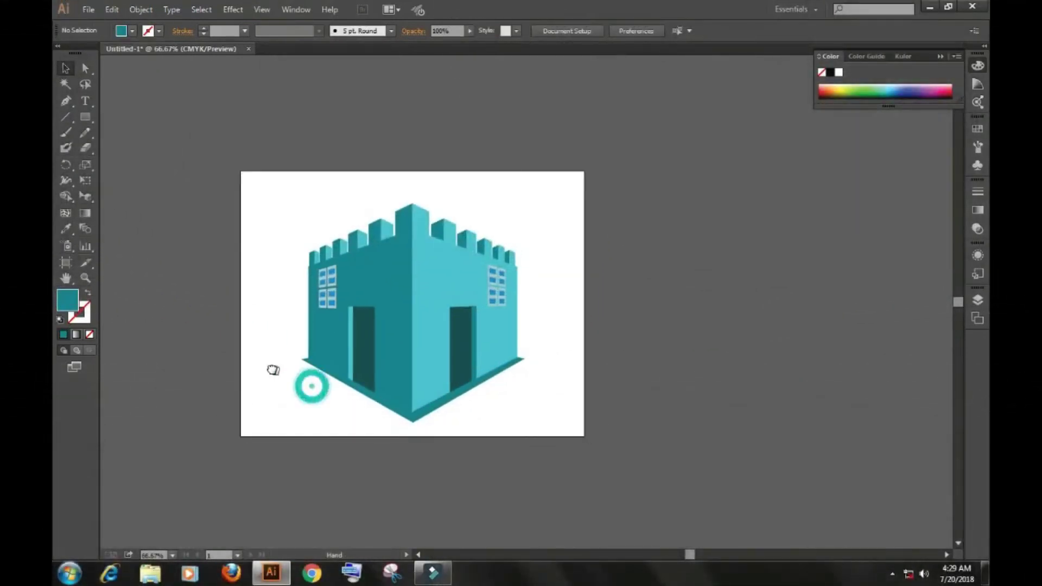
{"action": "left_click_drag", "start_coordinate": [308, 383], "coordinate": [269, 367]}
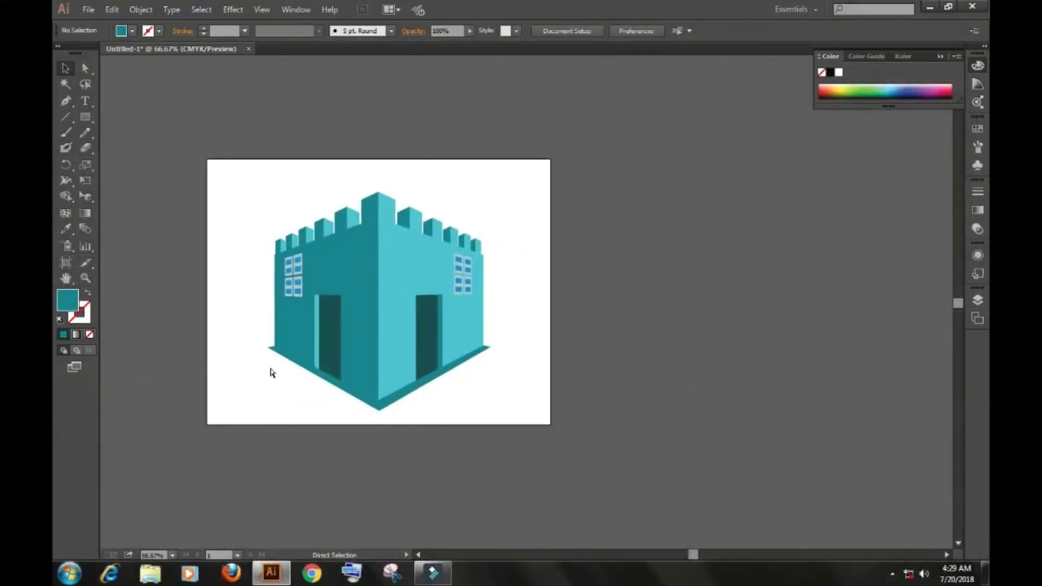
Step: Fit the artboard in the window and detach the Color panel from the dock
{"action": "key", "text": "ctrl+minus"}
{"action": "key", "text": "ctrl+plus"}
{"action": "key", "text": "ctrl+plus"}
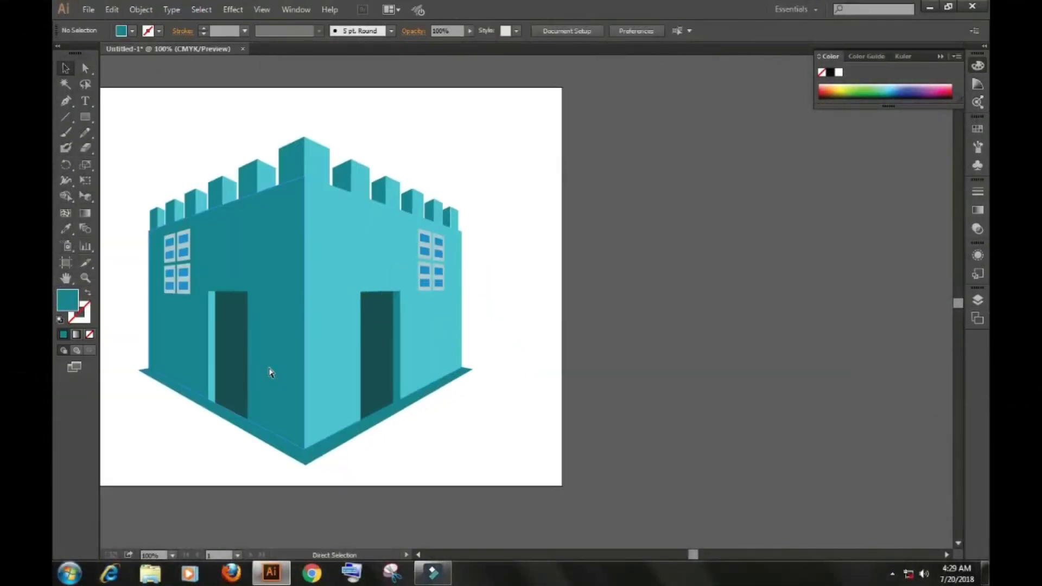
{"action": "key", "text": "ctrl+0"}
{"action": "left_click_drag", "start_coordinate": [254, 323], "coordinate": [243, 328]}
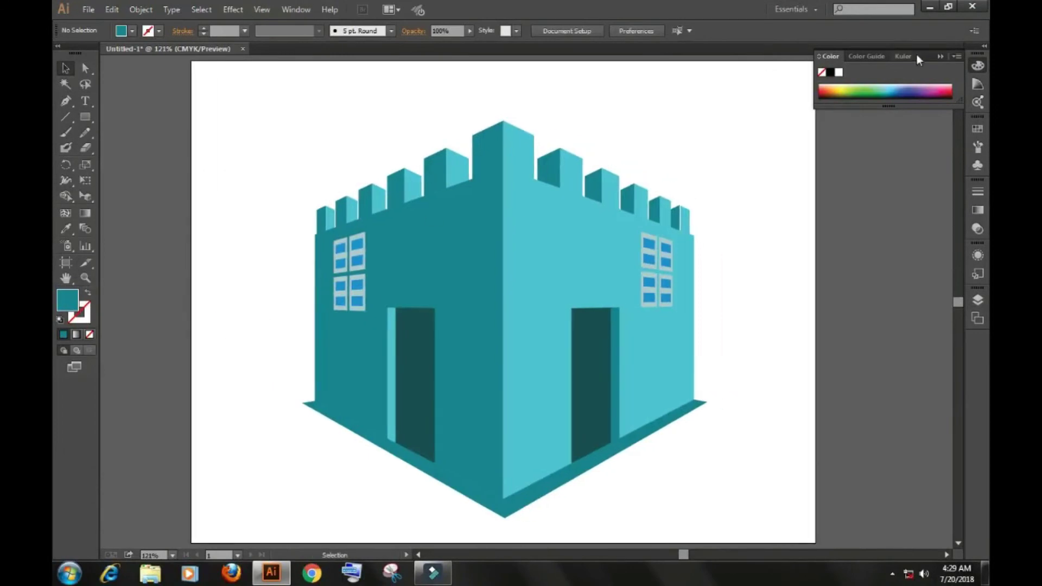
{"action": "left_click", "coordinate": [943, 51]}
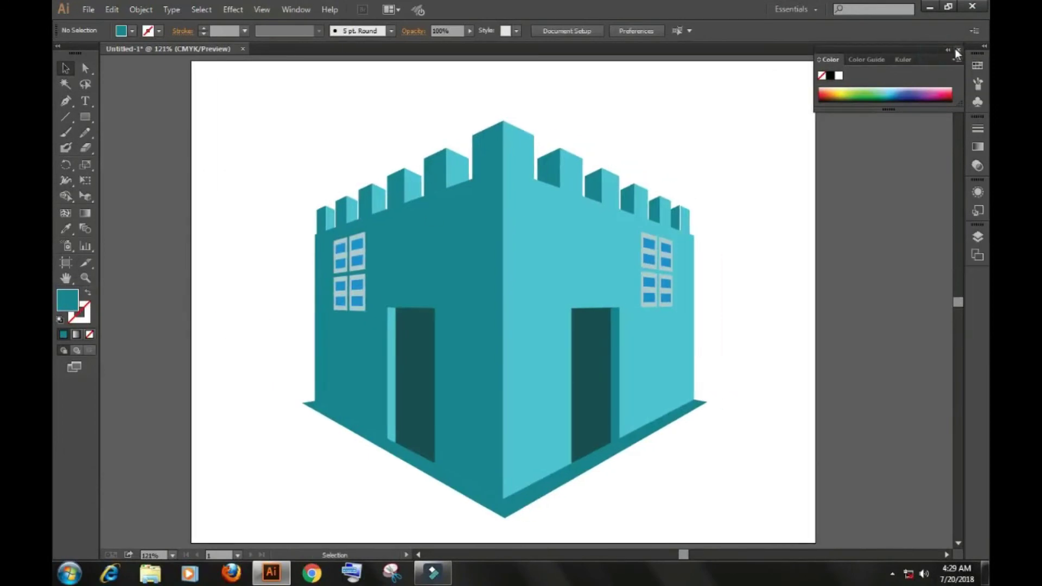